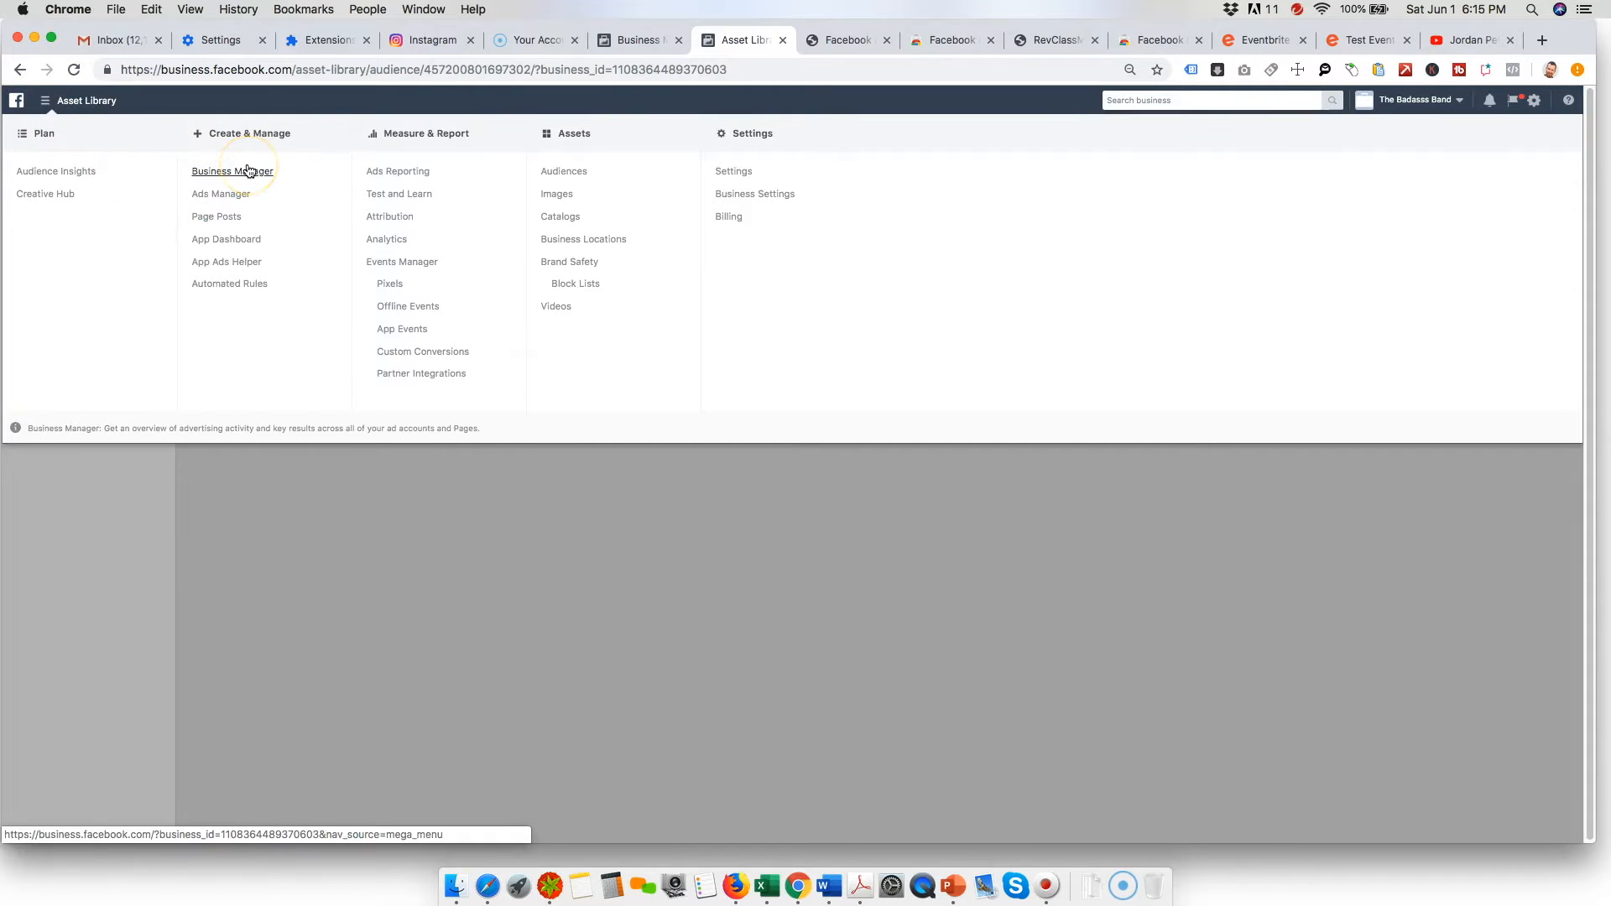
# Step: Open the Audiences library and start a website traffic custom audience named "Website Visitors"
pyautogui.click(563, 172)
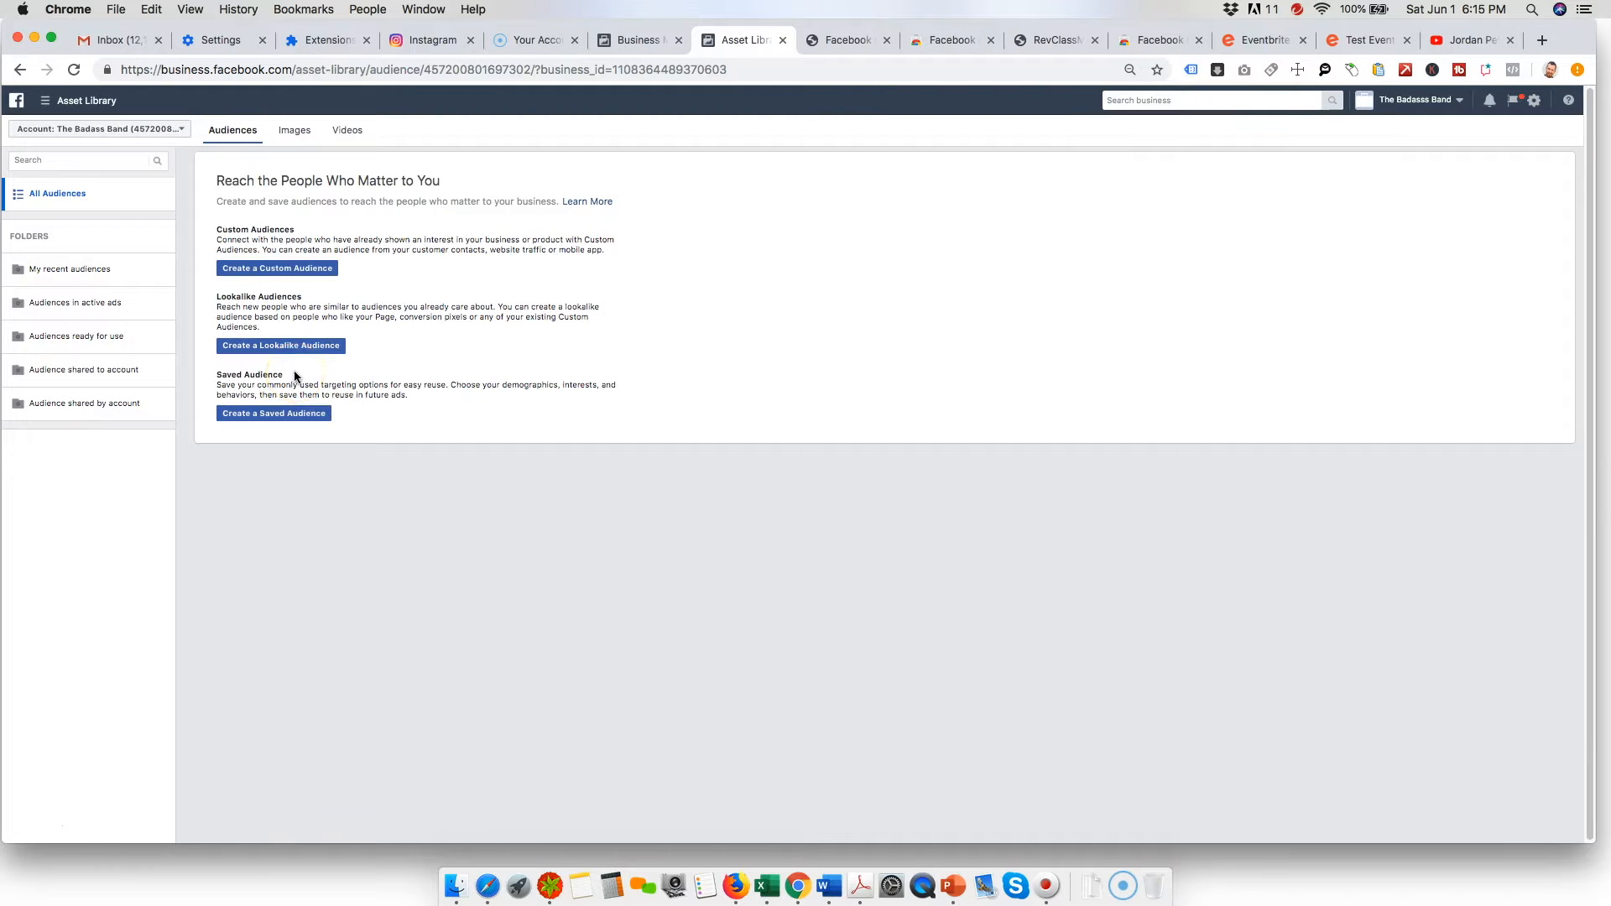
pyautogui.click(269, 270)
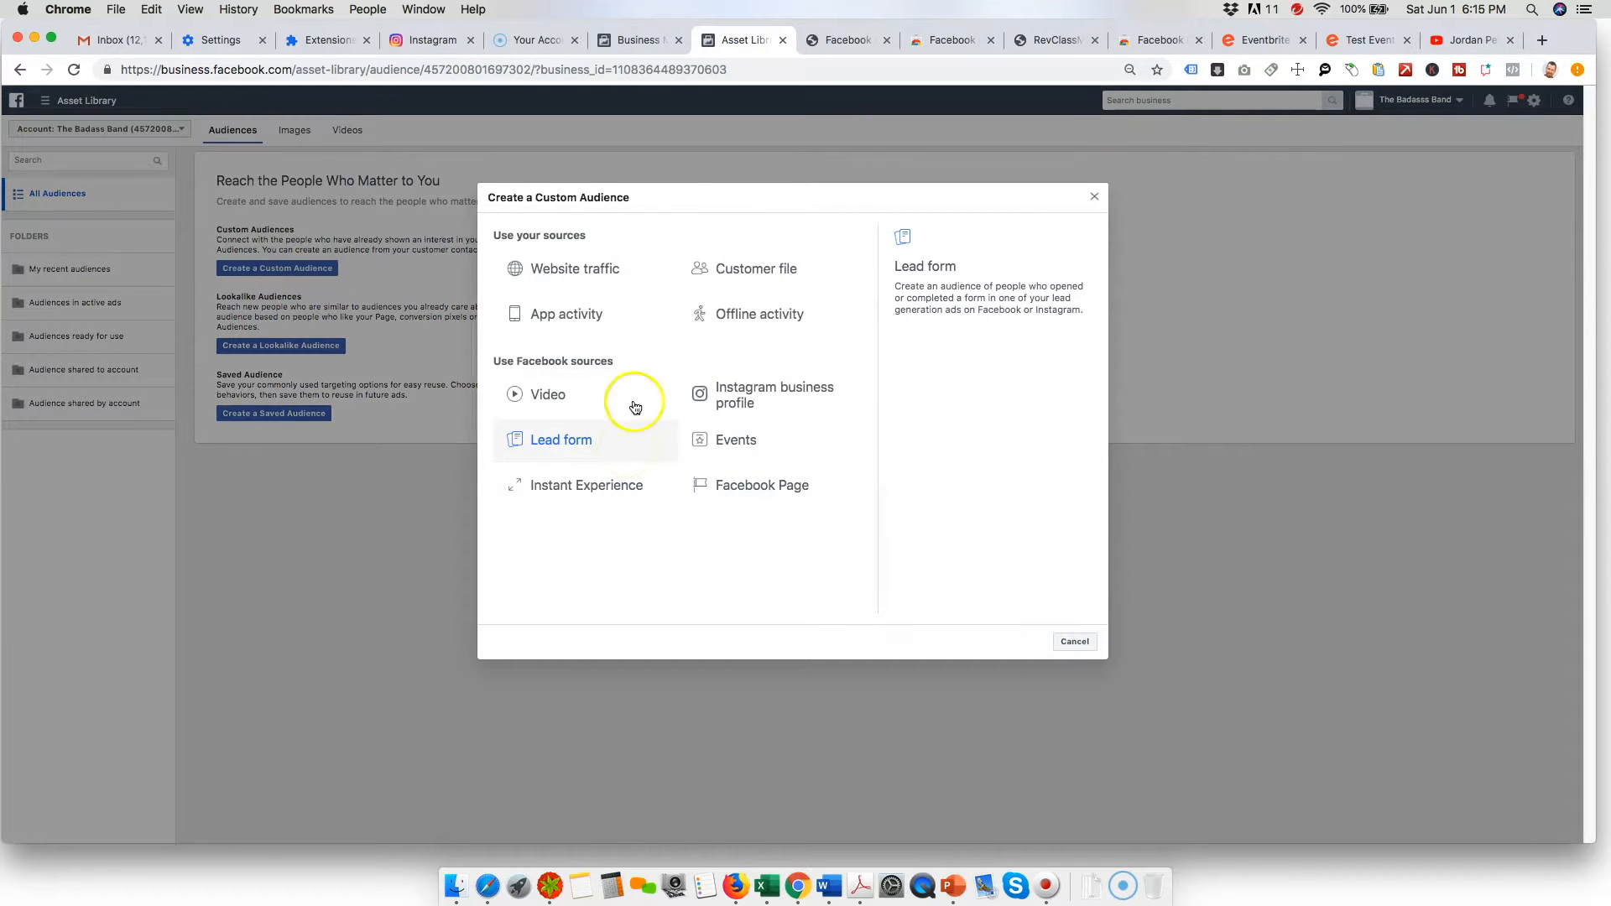
pyautogui.click(581, 271)
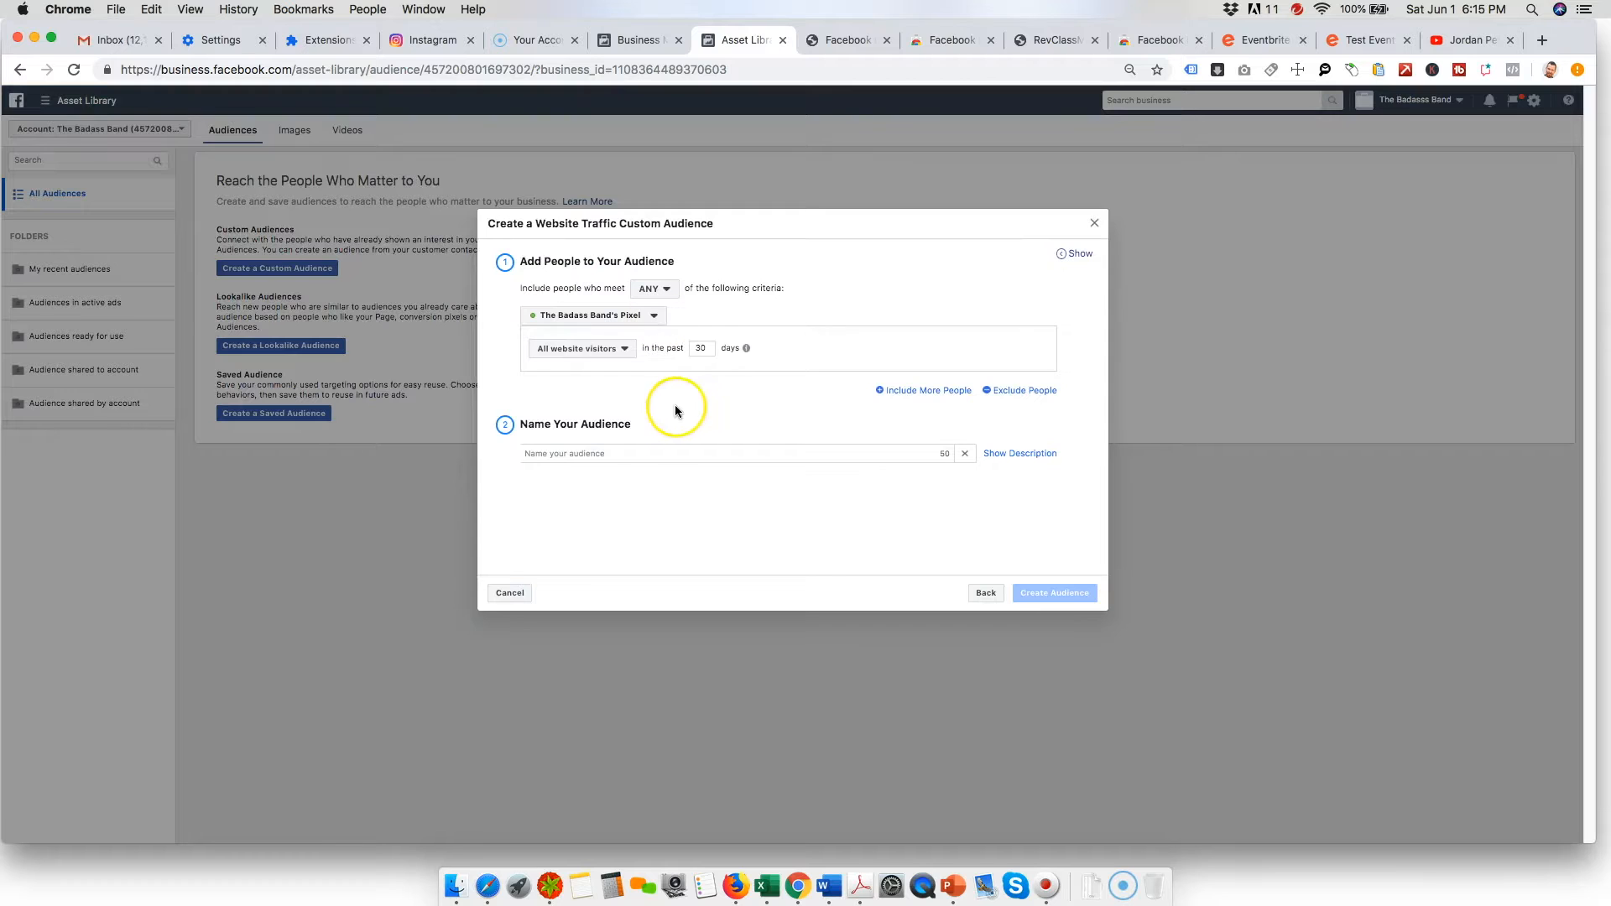
pyautogui.click(587, 454)
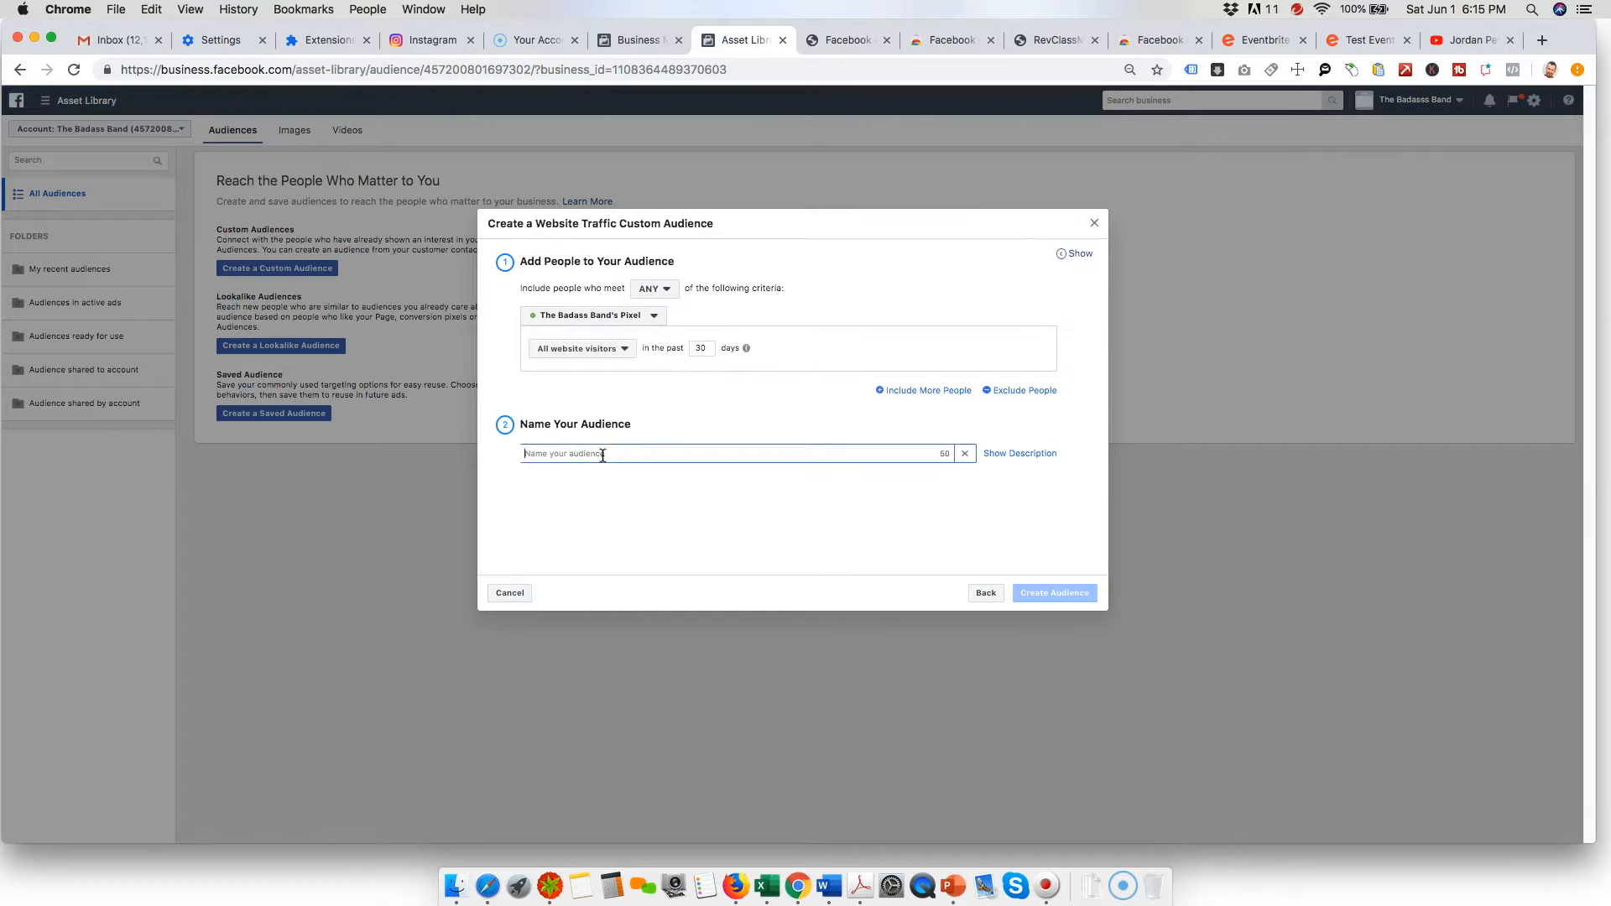
pyautogui.write('Website Visitors')
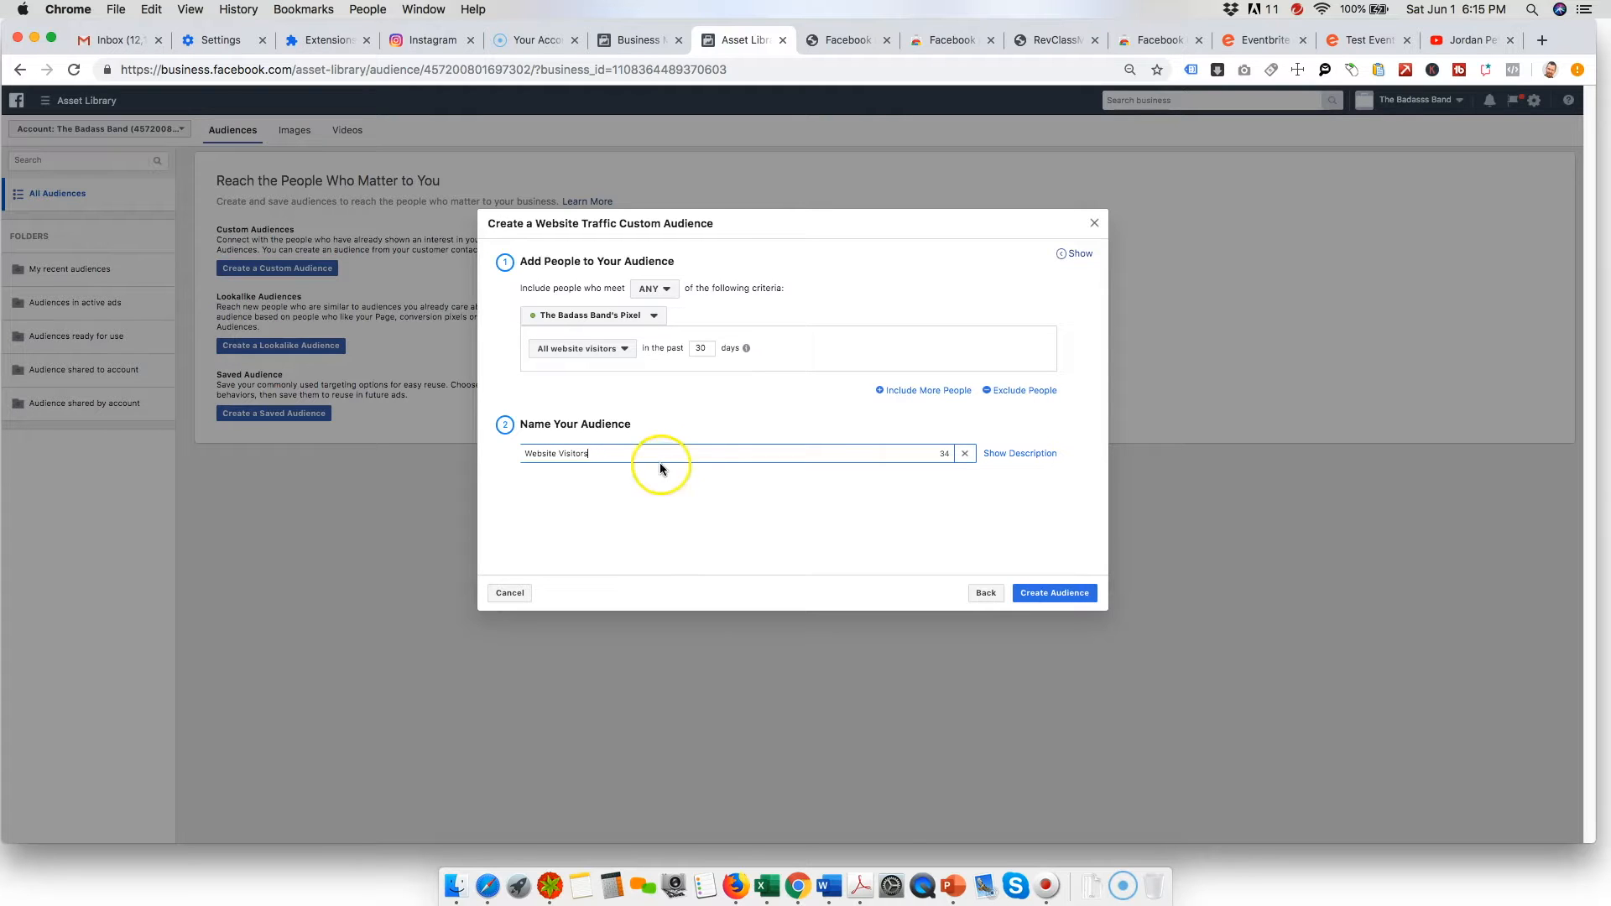
# Step: Review the visitor criteria and retention period, then create the audience from all website visitors in the past 30 days
pyautogui.click(592, 355)
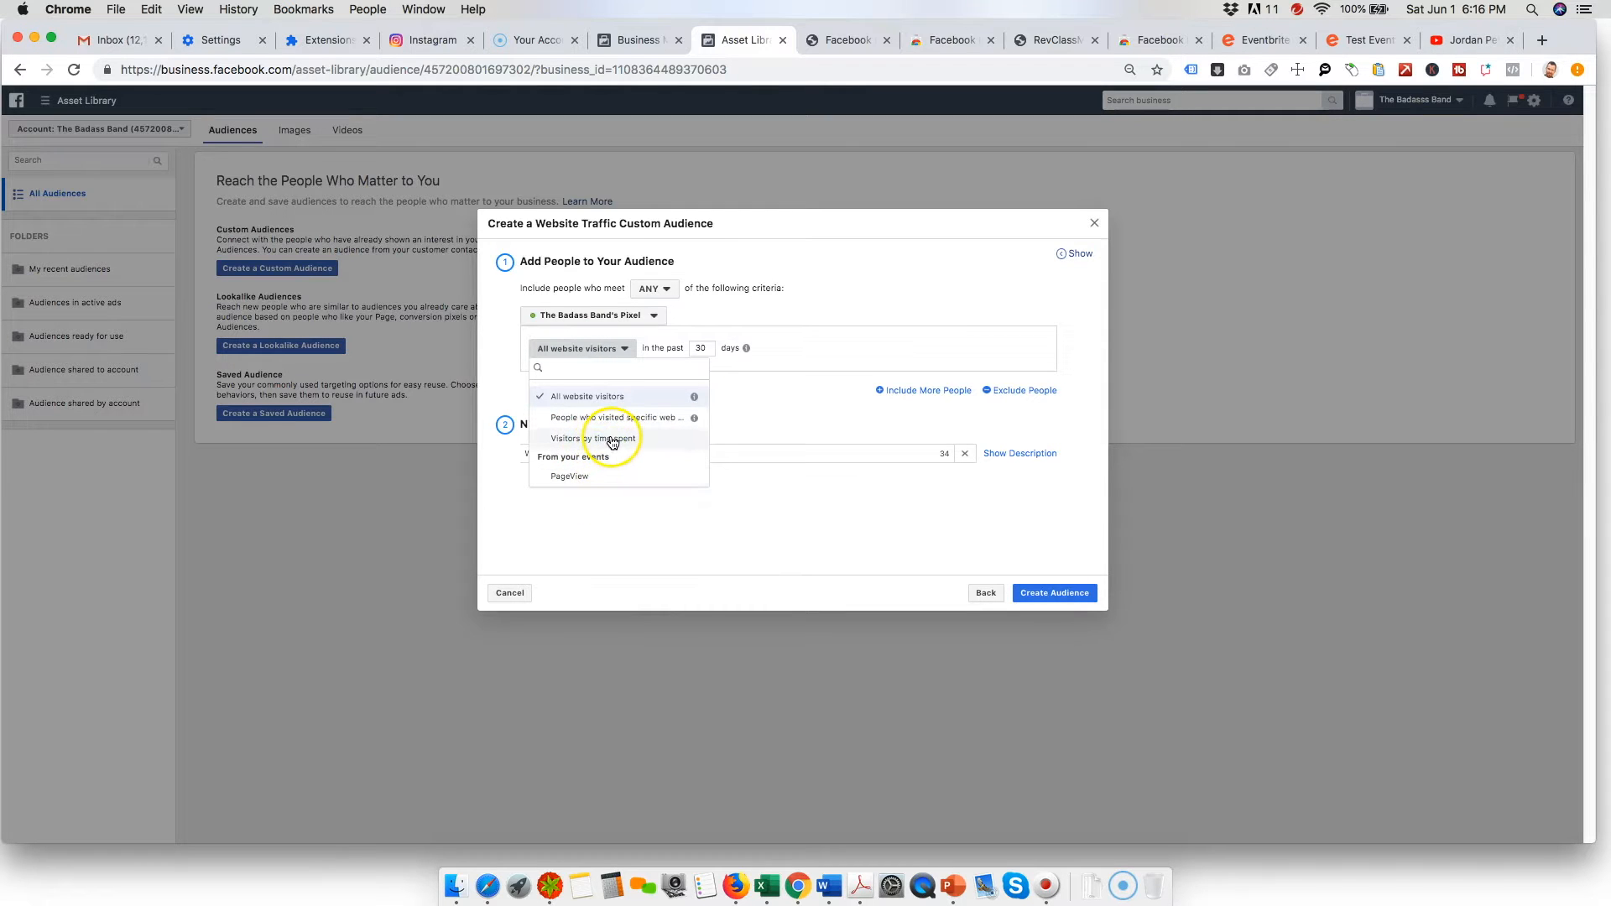
pyautogui.click(738, 417)
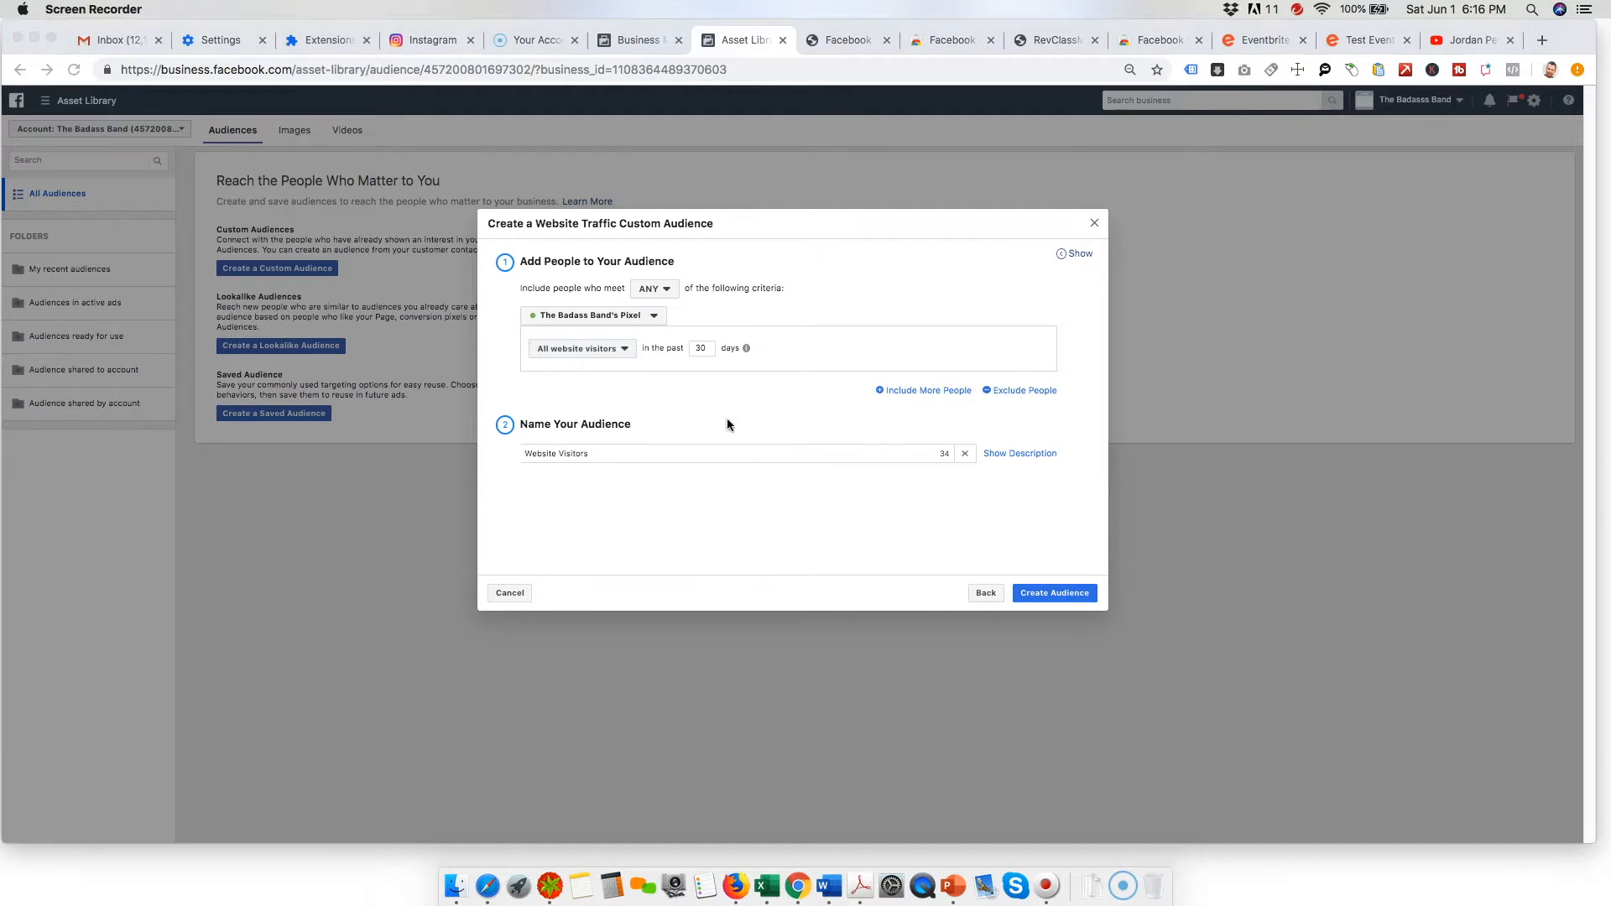
pyautogui.click(727, 418)
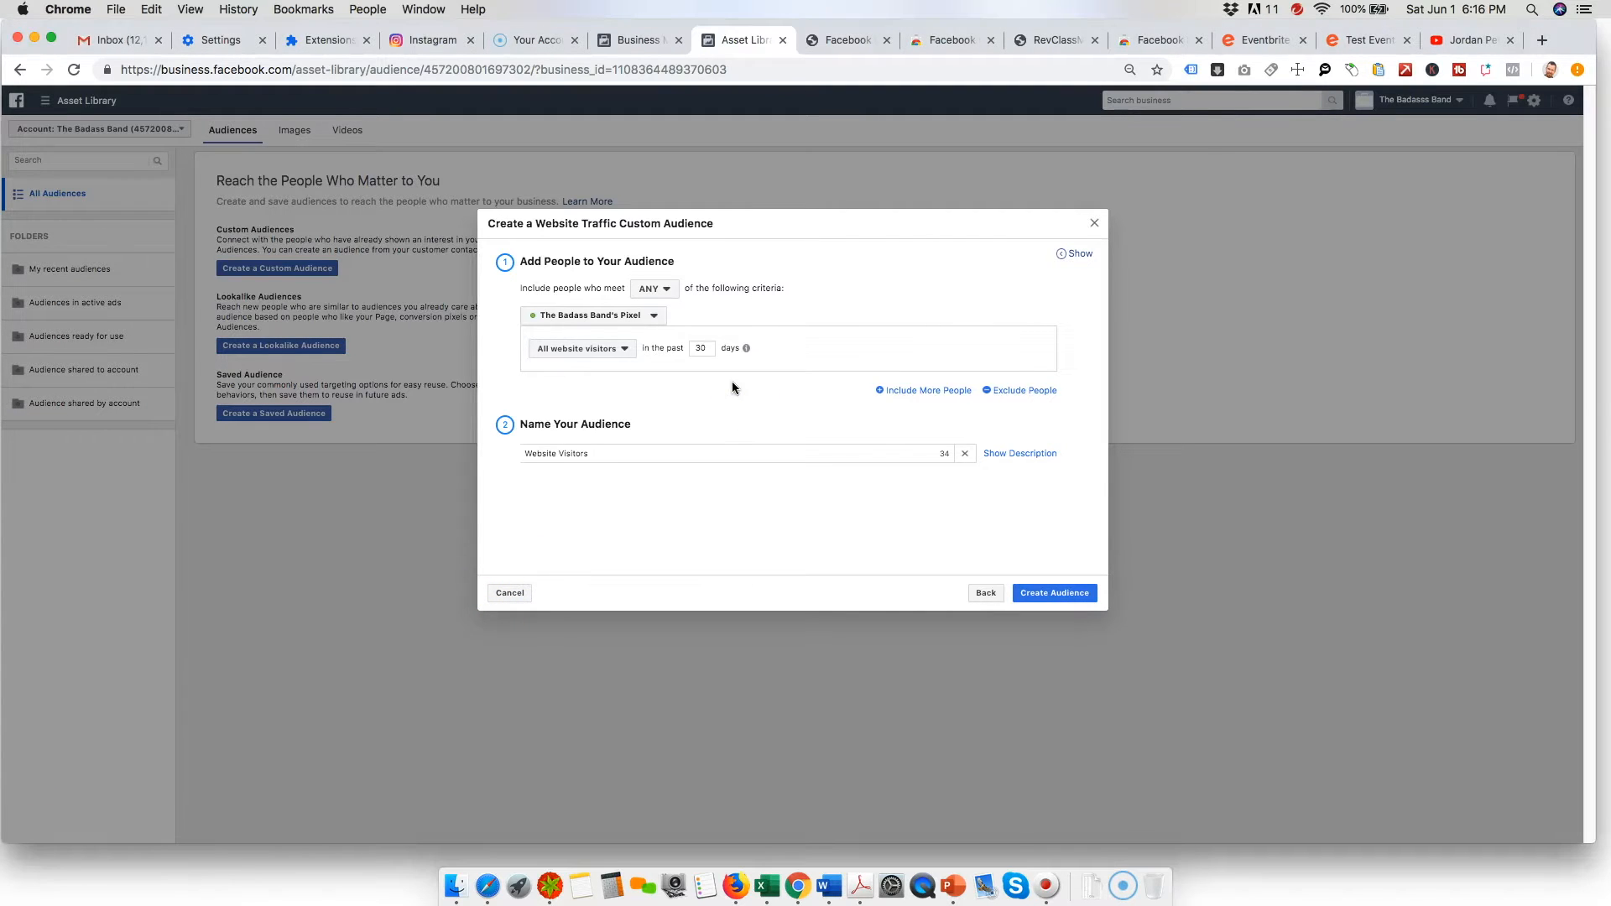
pyautogui.click(678, 351)
pyautogui.moveTo(745, 353)
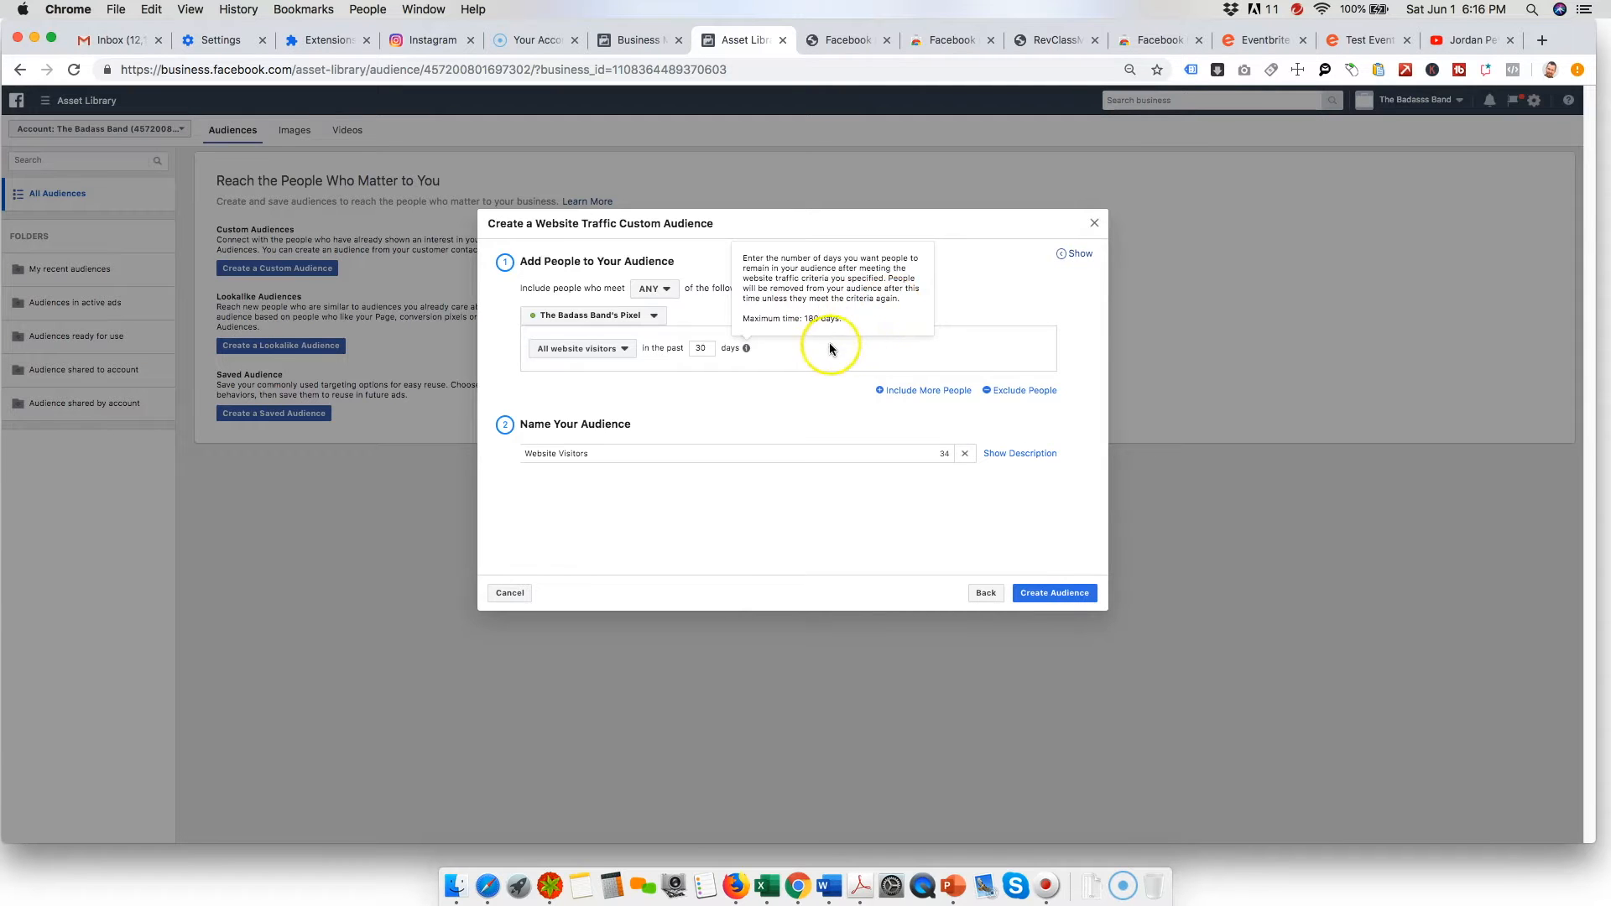
pyautogui.moveTo(711, 349); pyautogui.dragTo(686, 349)
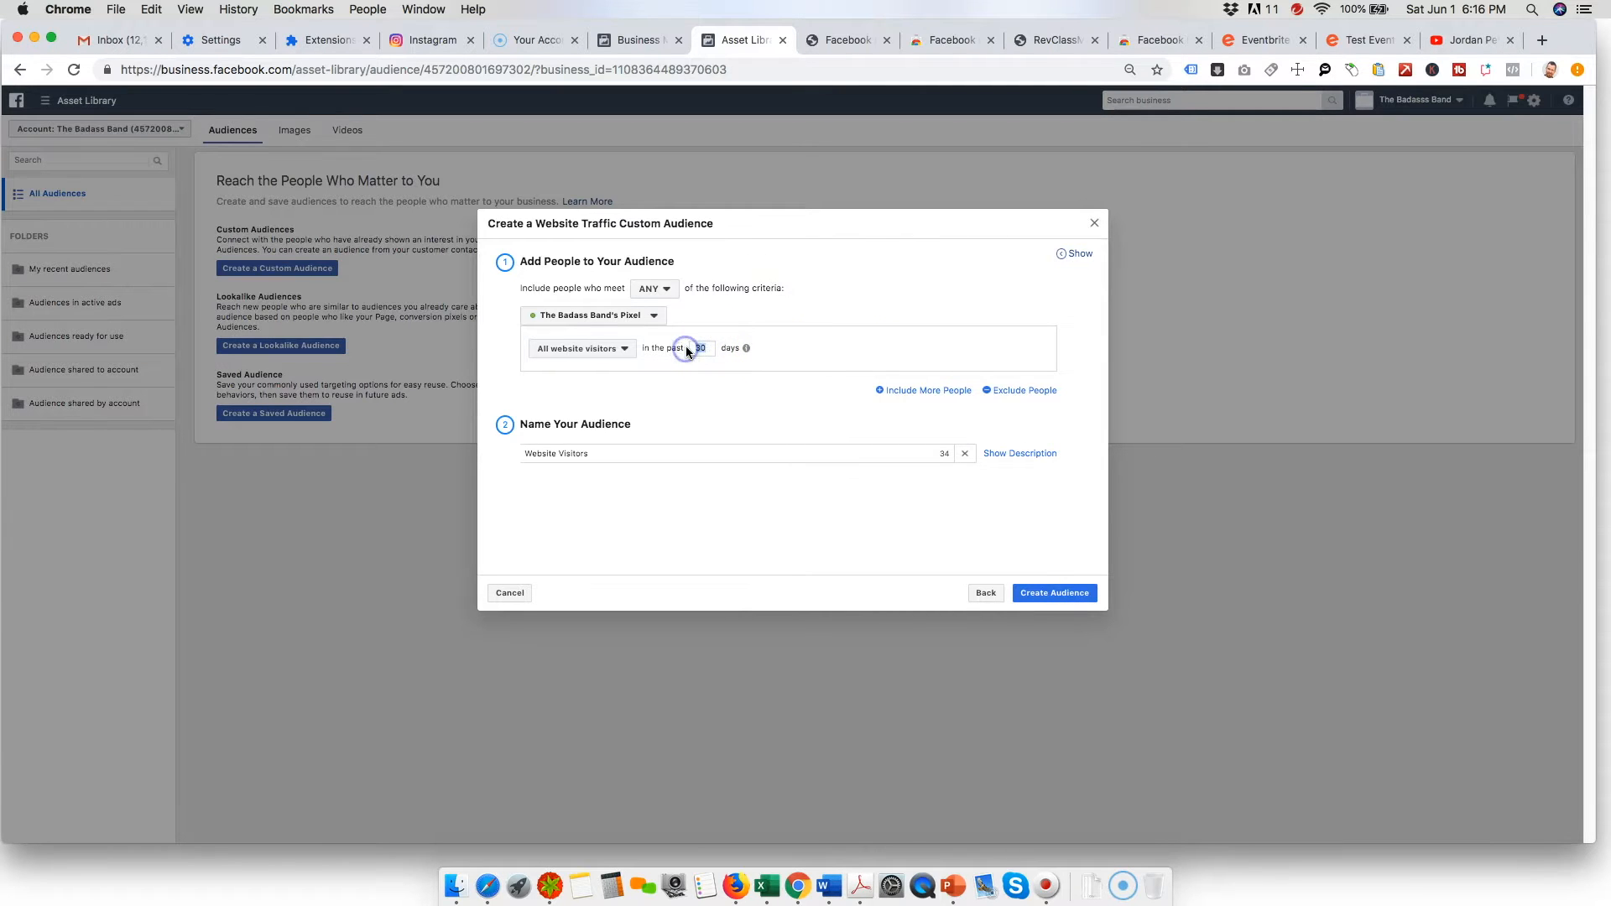
pyautogui.click(788, 356)
pyautogui.click(1054, 593)
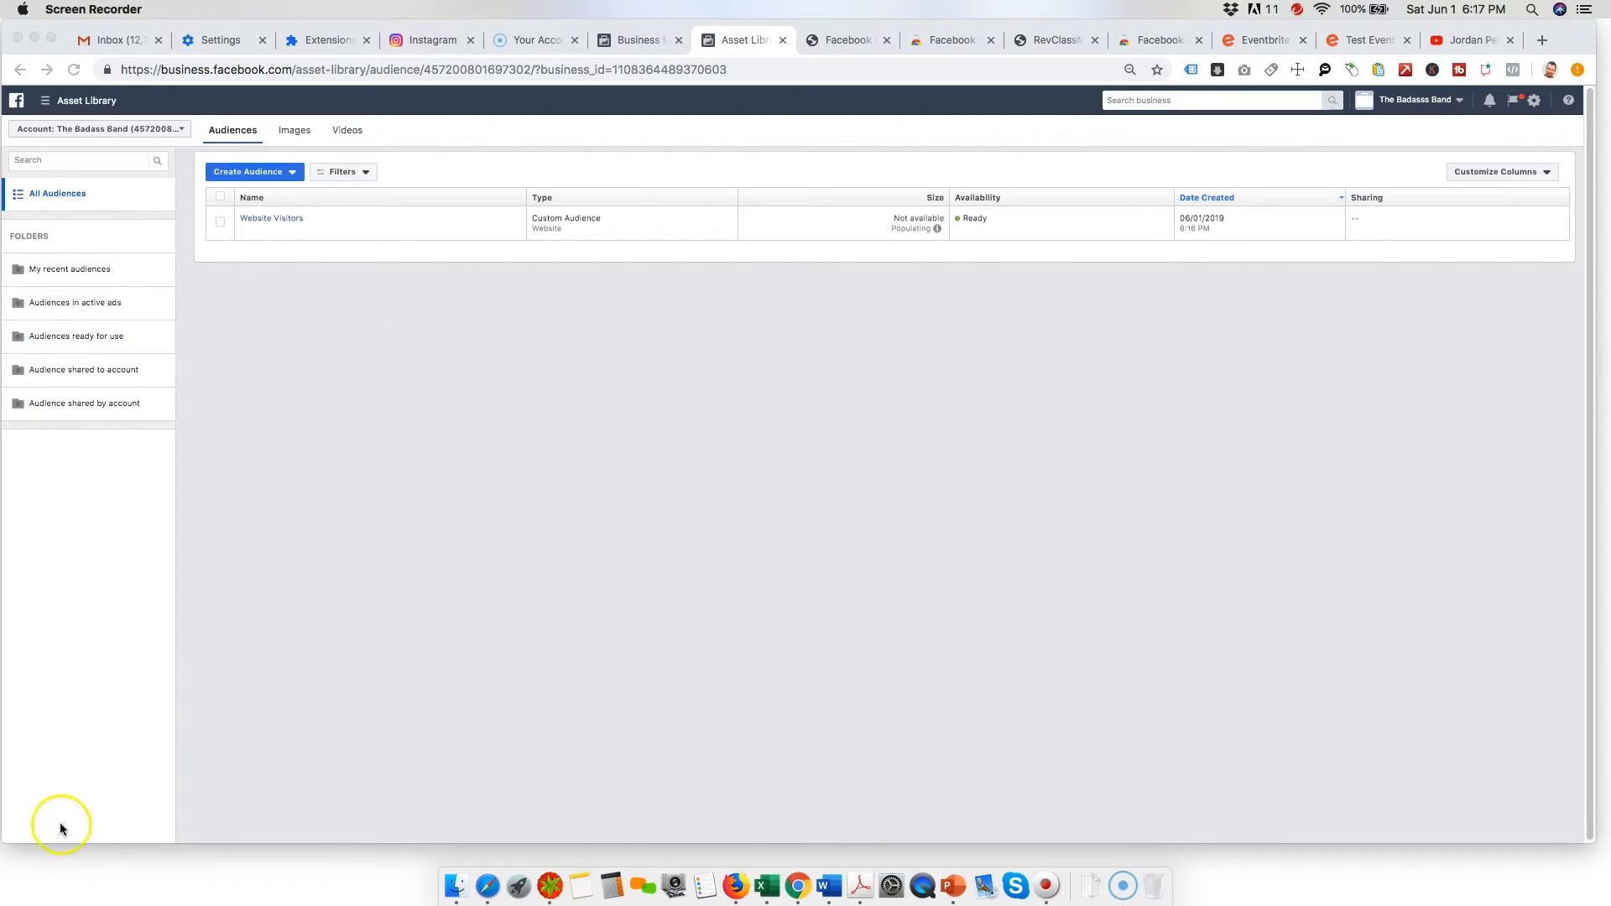
# Step: Start another custom audience from a customer file that doesn't include LTV and accept the Custom Audience terms
pyautogui.click(452, 678)
pyautogui.click(256, 172)
pyautogui.click(255, 196)
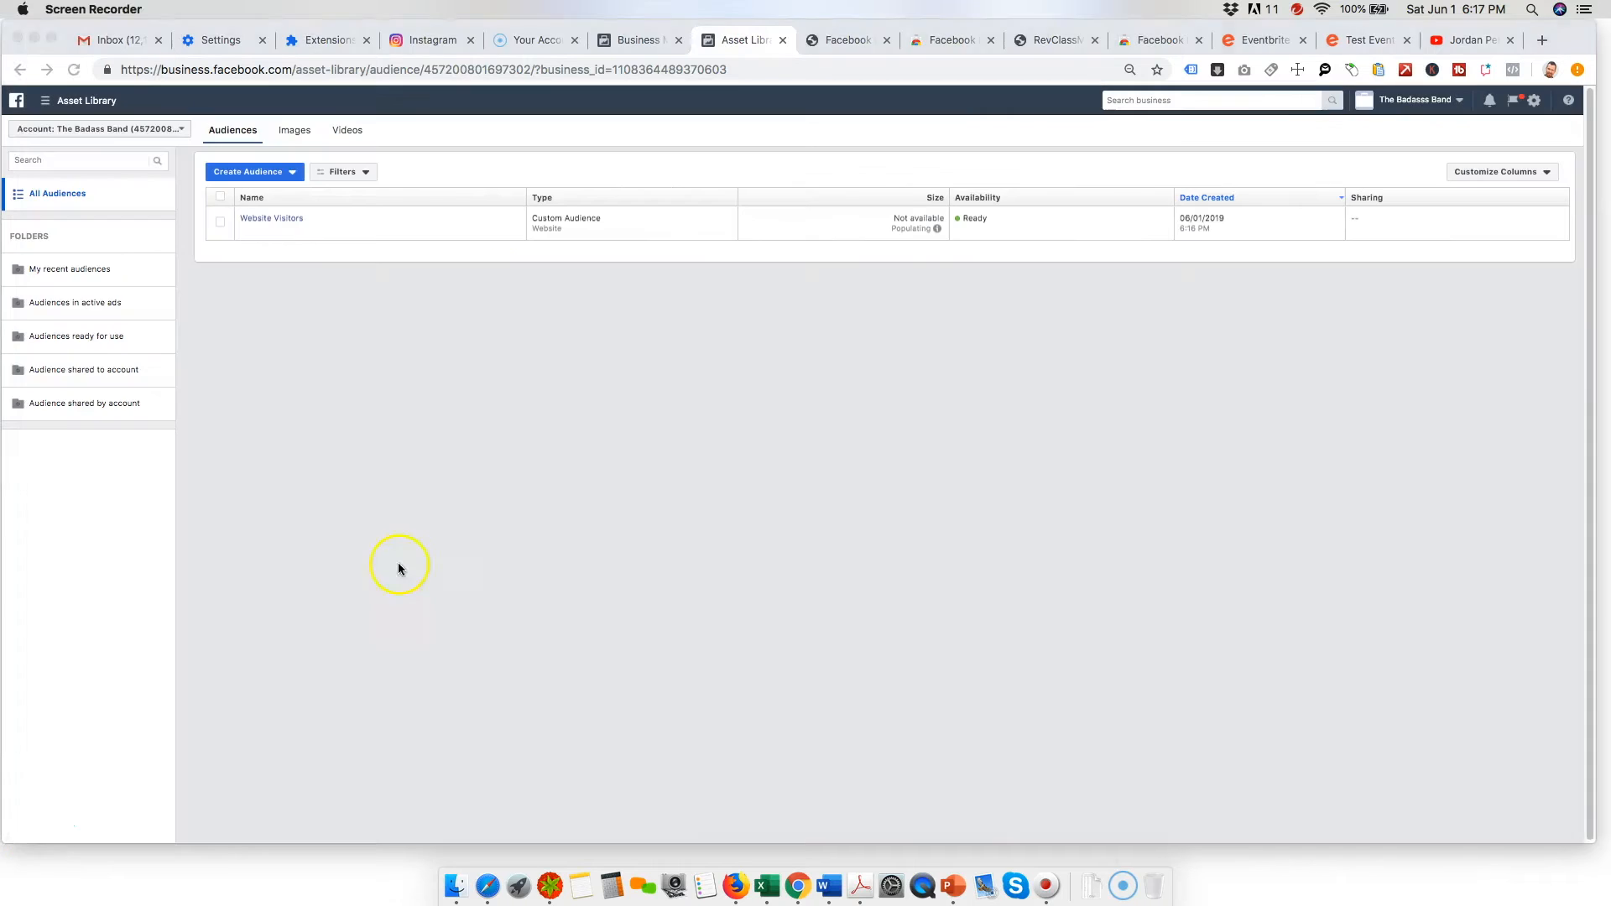
pyautogui.click(400, 564)
pyautogui.click(256, 172)
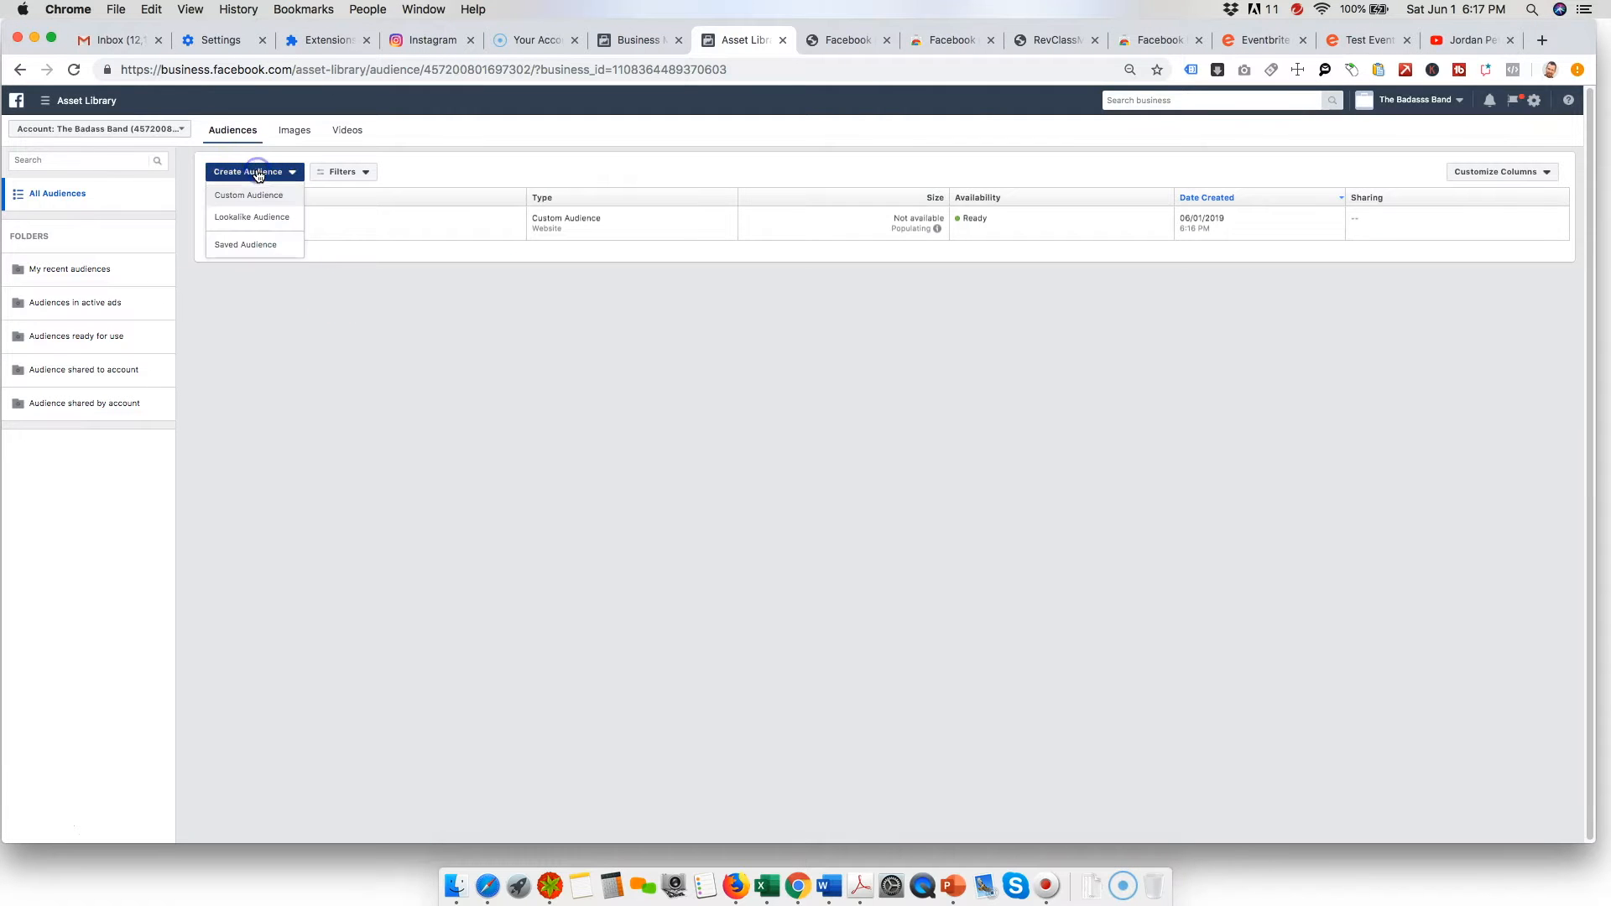
pyautogui.click(247, 197)
pyautogui.click(555, 495)
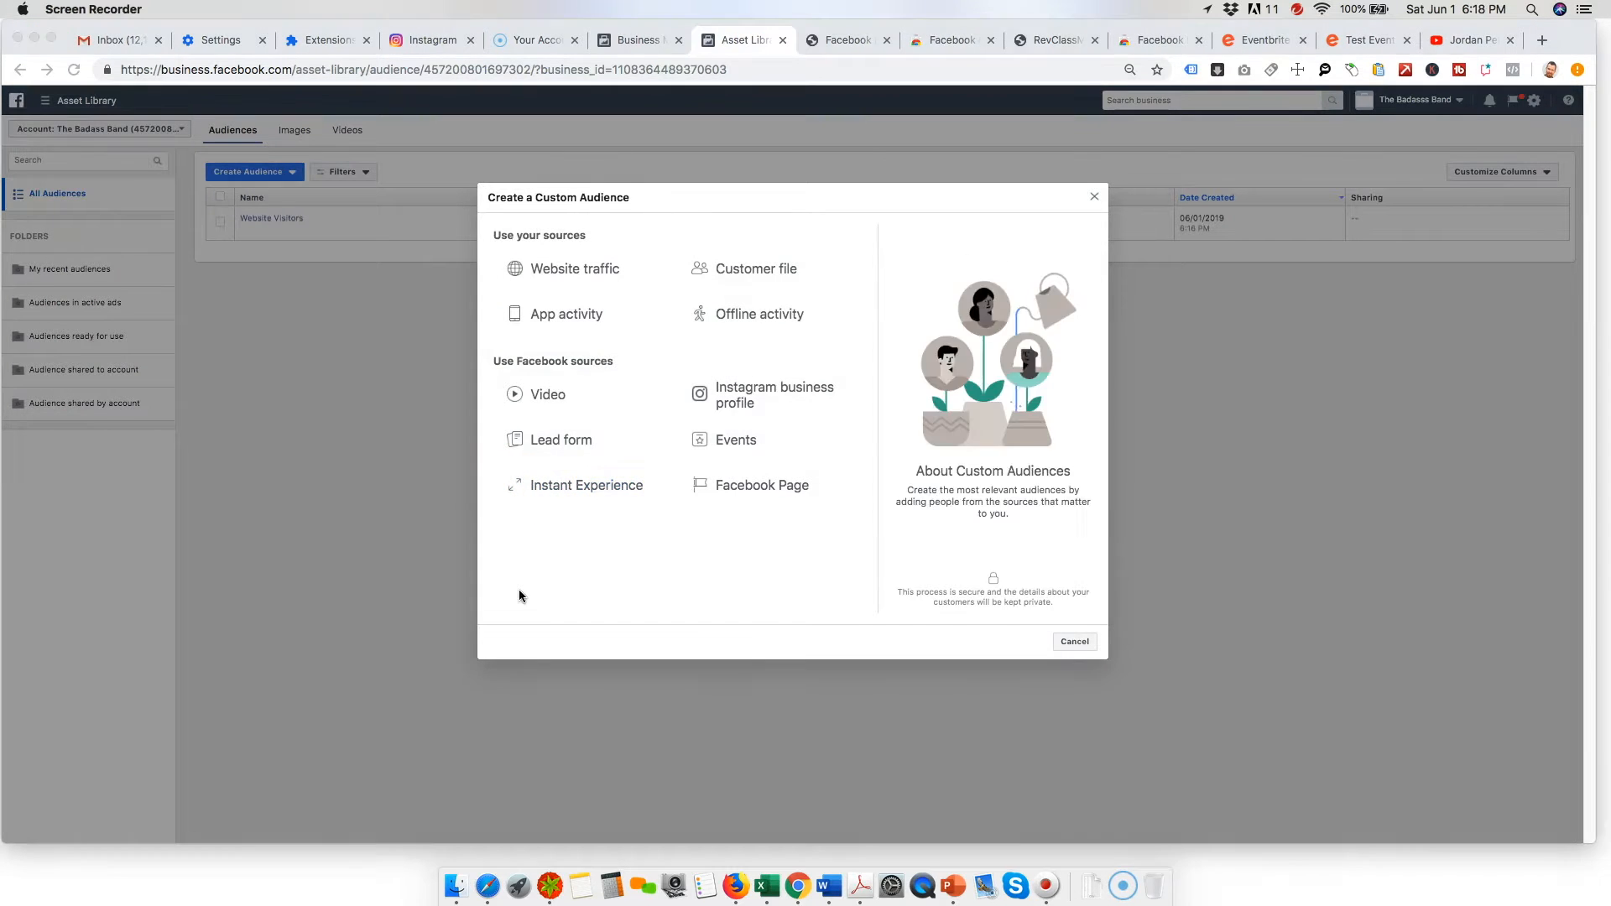
pyautogui.click(519, 587)
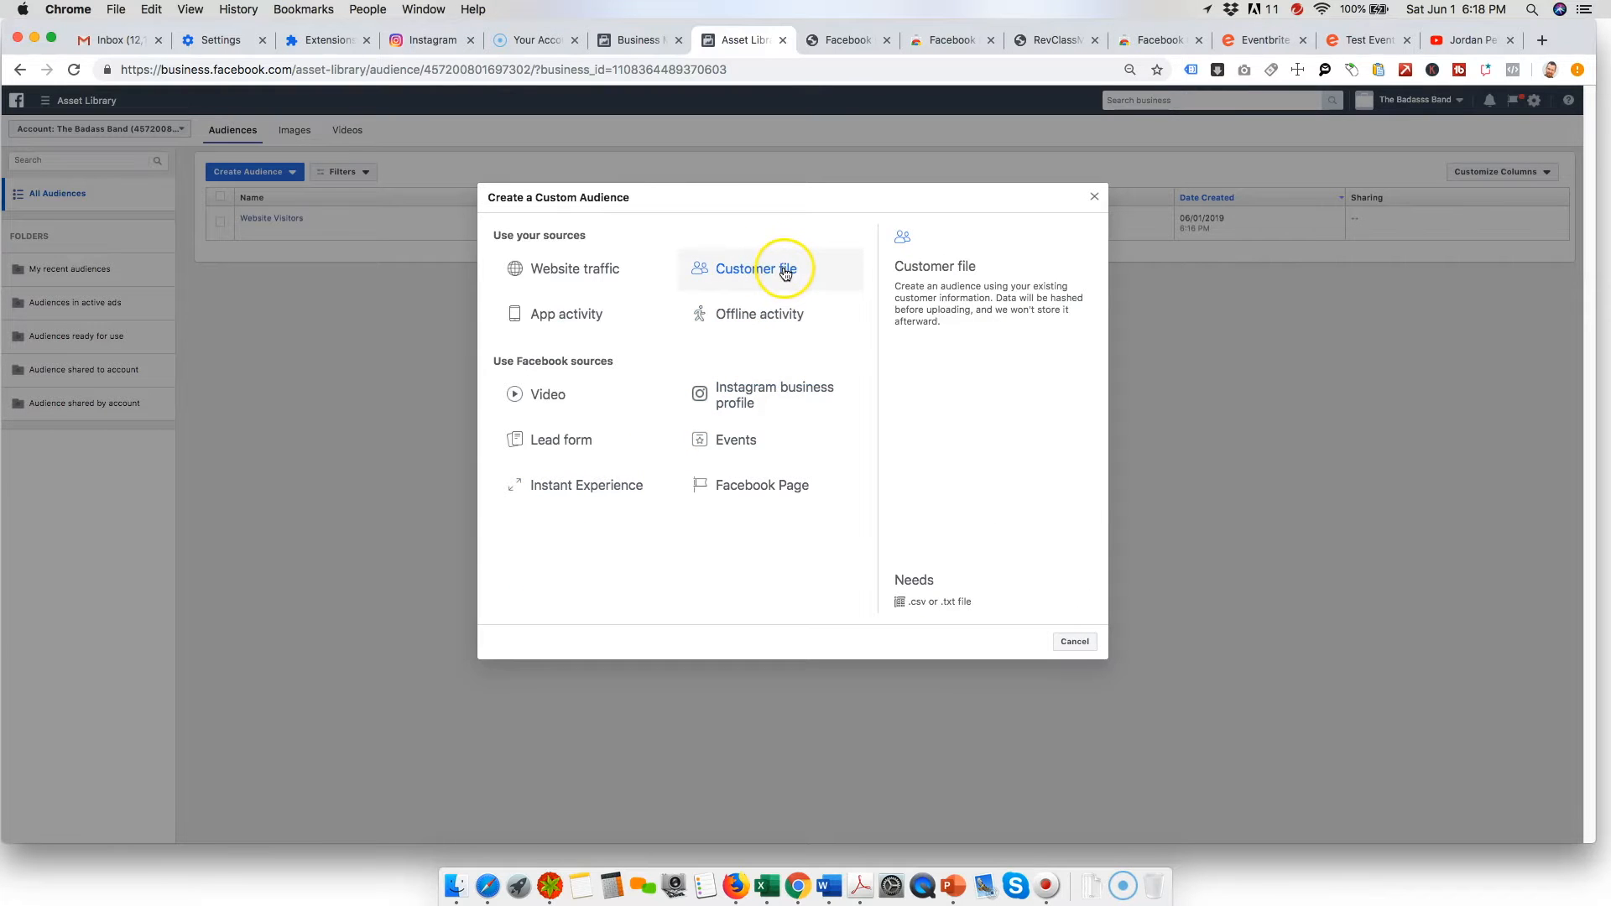
pyautogui.click(744, 278)
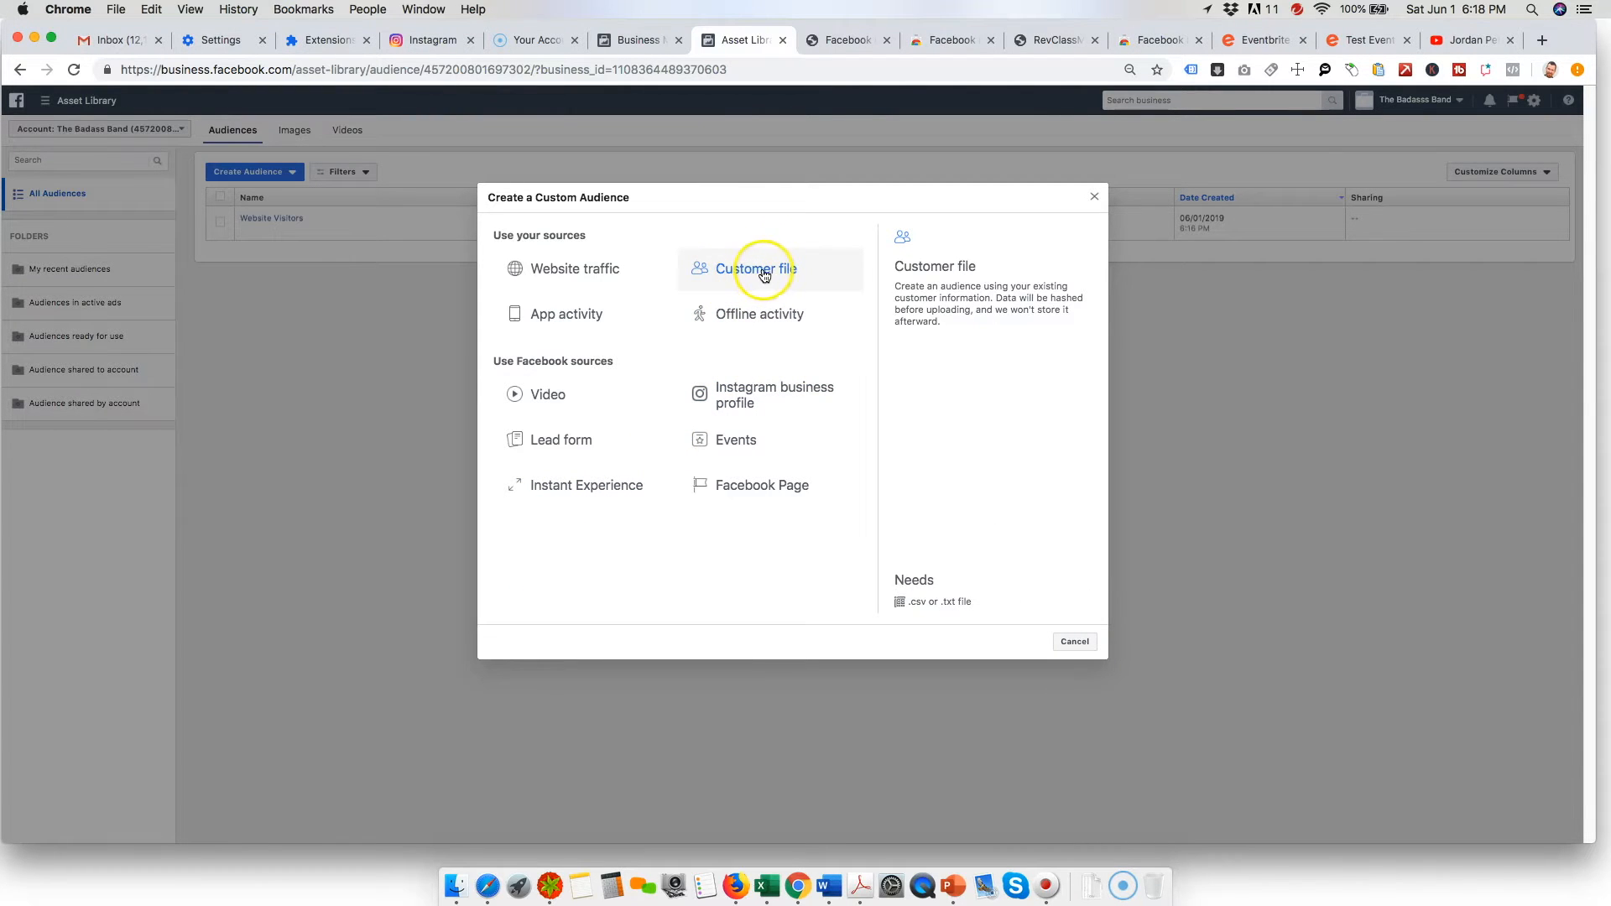
pyautogui.click(768, 279)
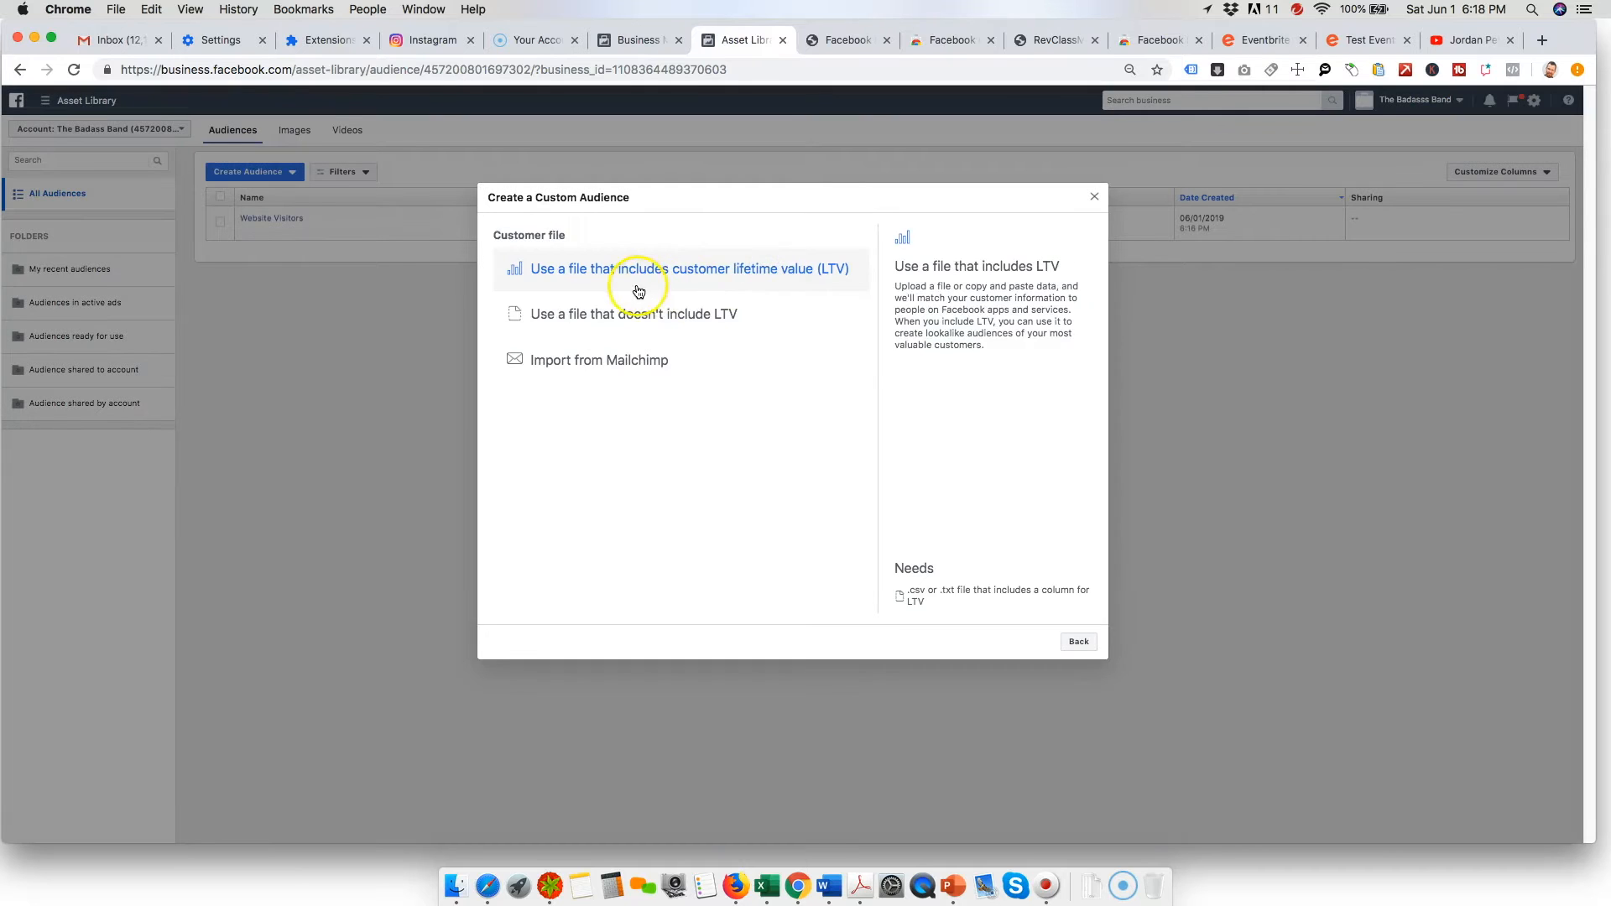
pyautogui.click(617, 319)
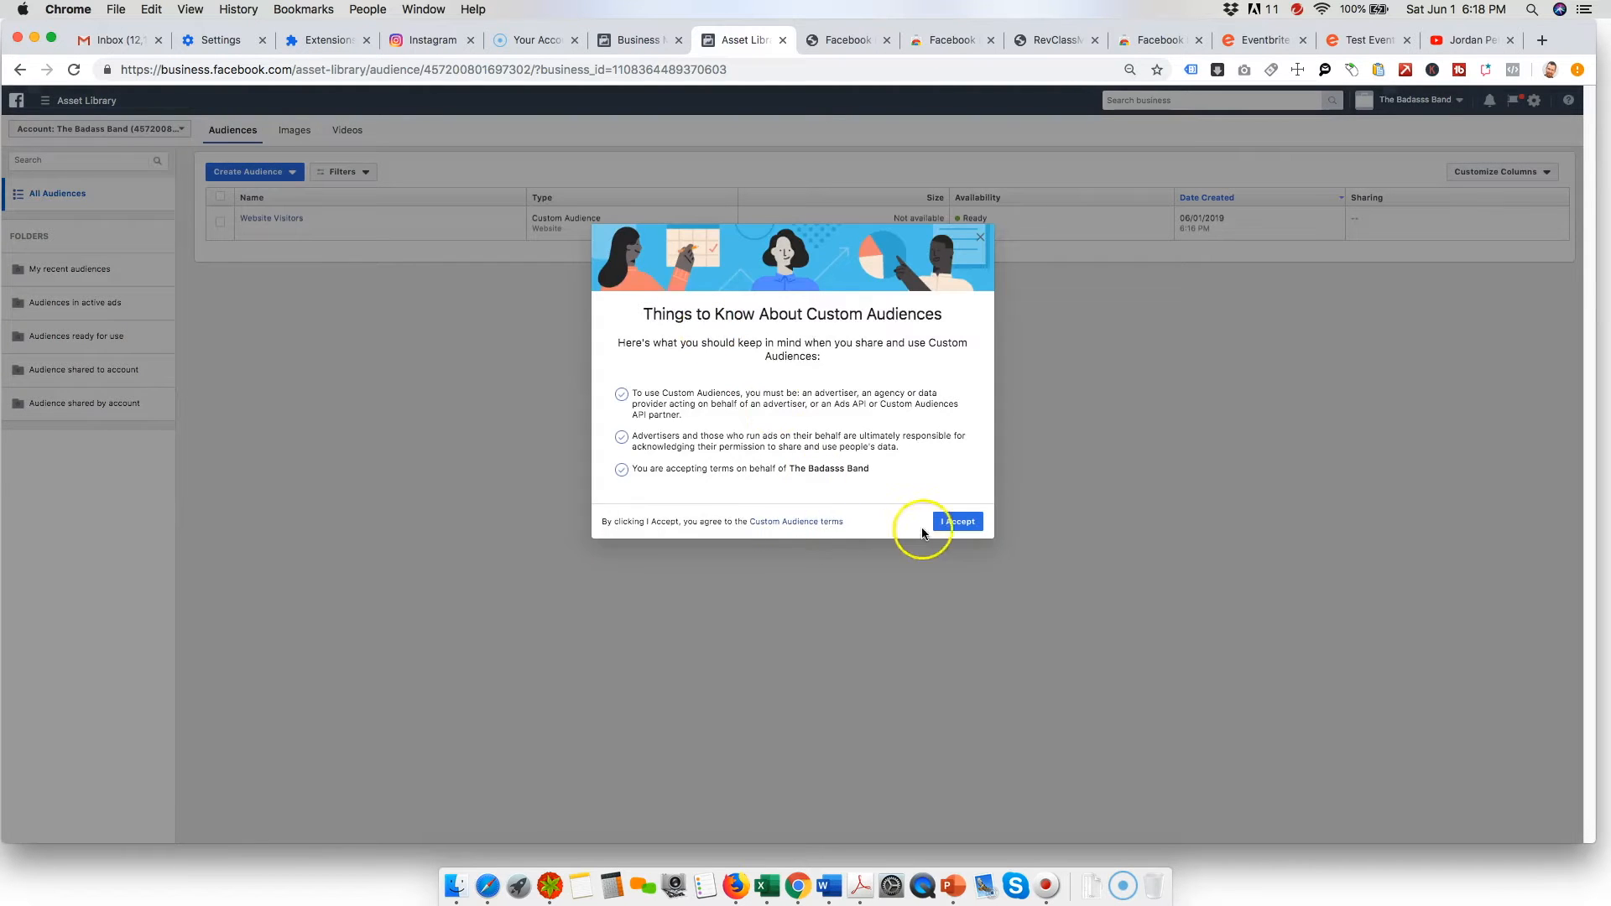
pyautogui.click(948, 521)
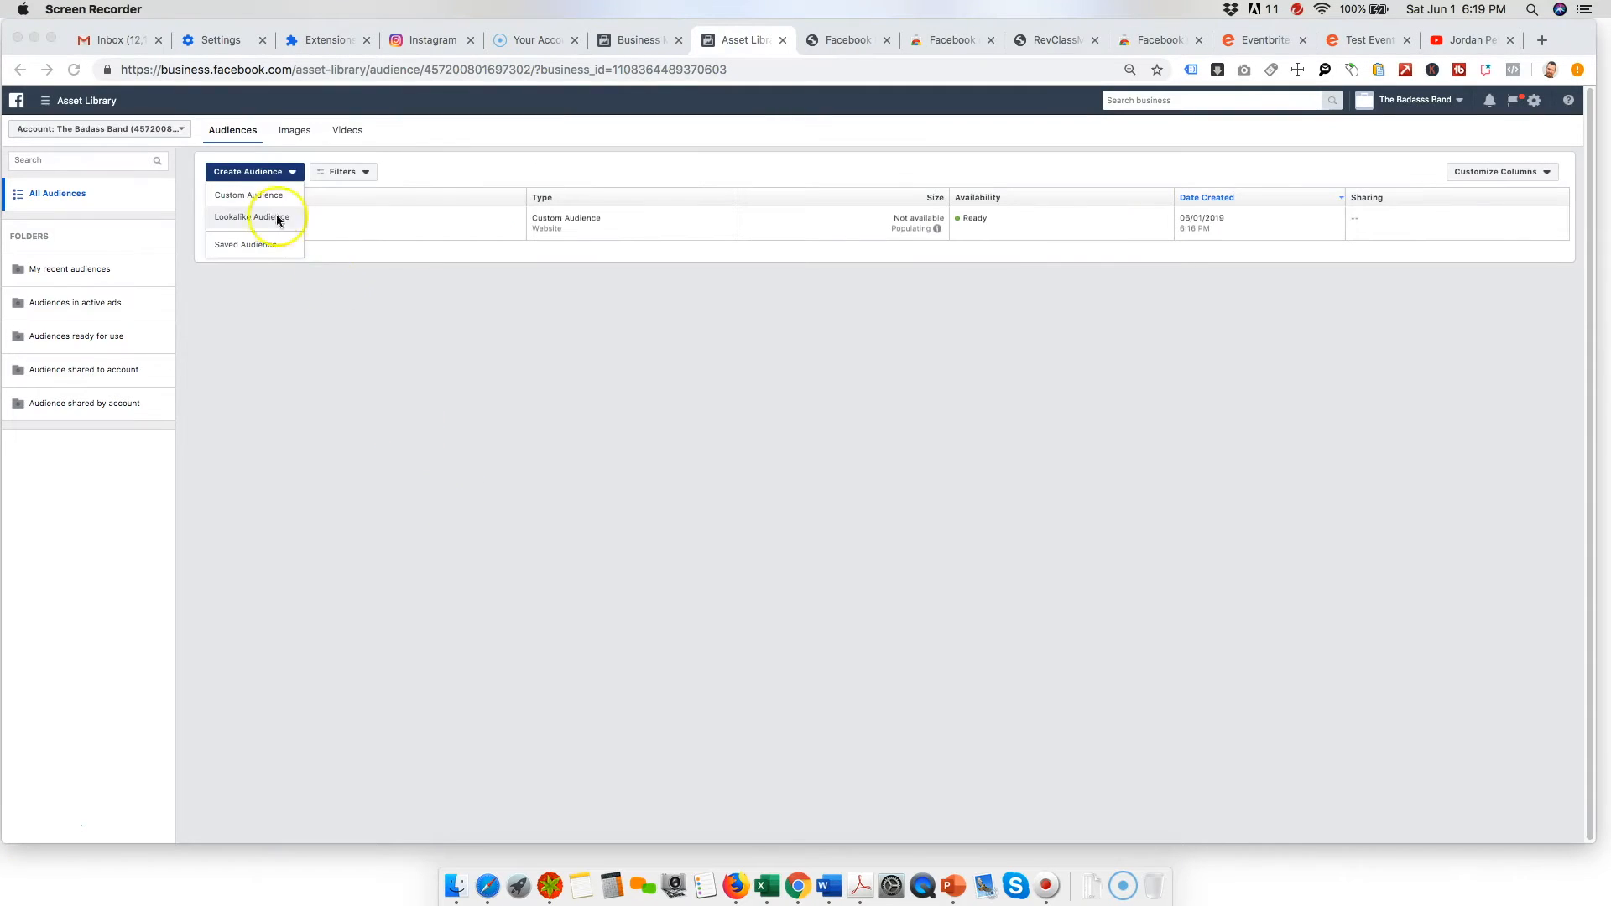
# Step: Start a video engagement custom audience of people who have watched at least 75% of a video
pyautogui.click(257, 198)
pyautogui.click(264, 196)
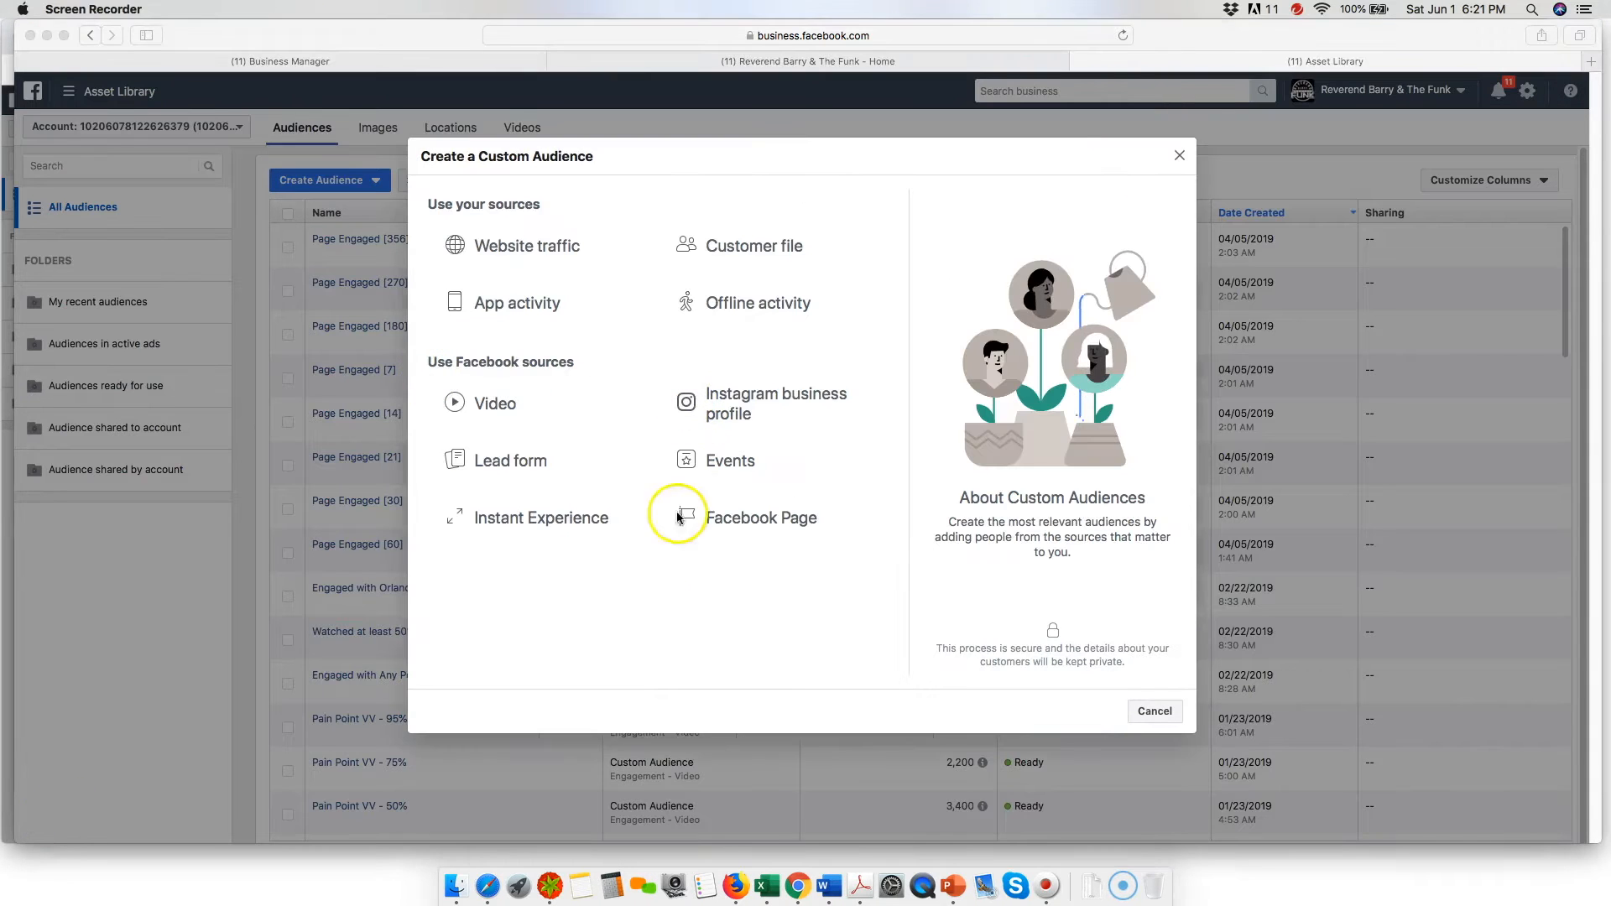
pyautogui.click(647, 596)
pyautogui.click(492, 404)
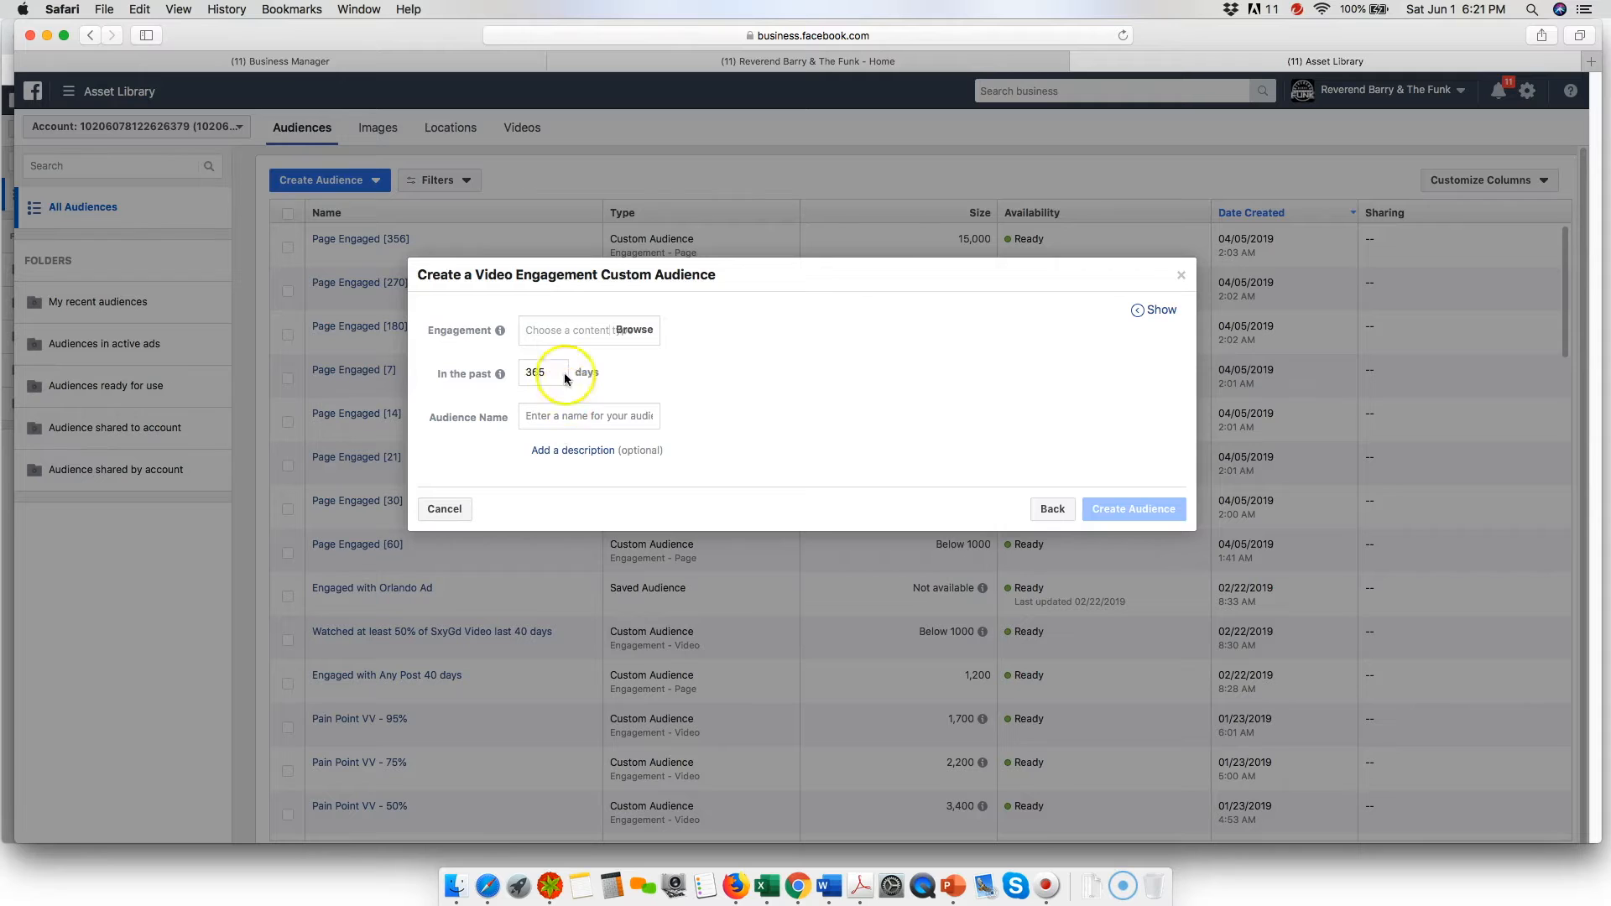
pyautogui.click(554, 330)
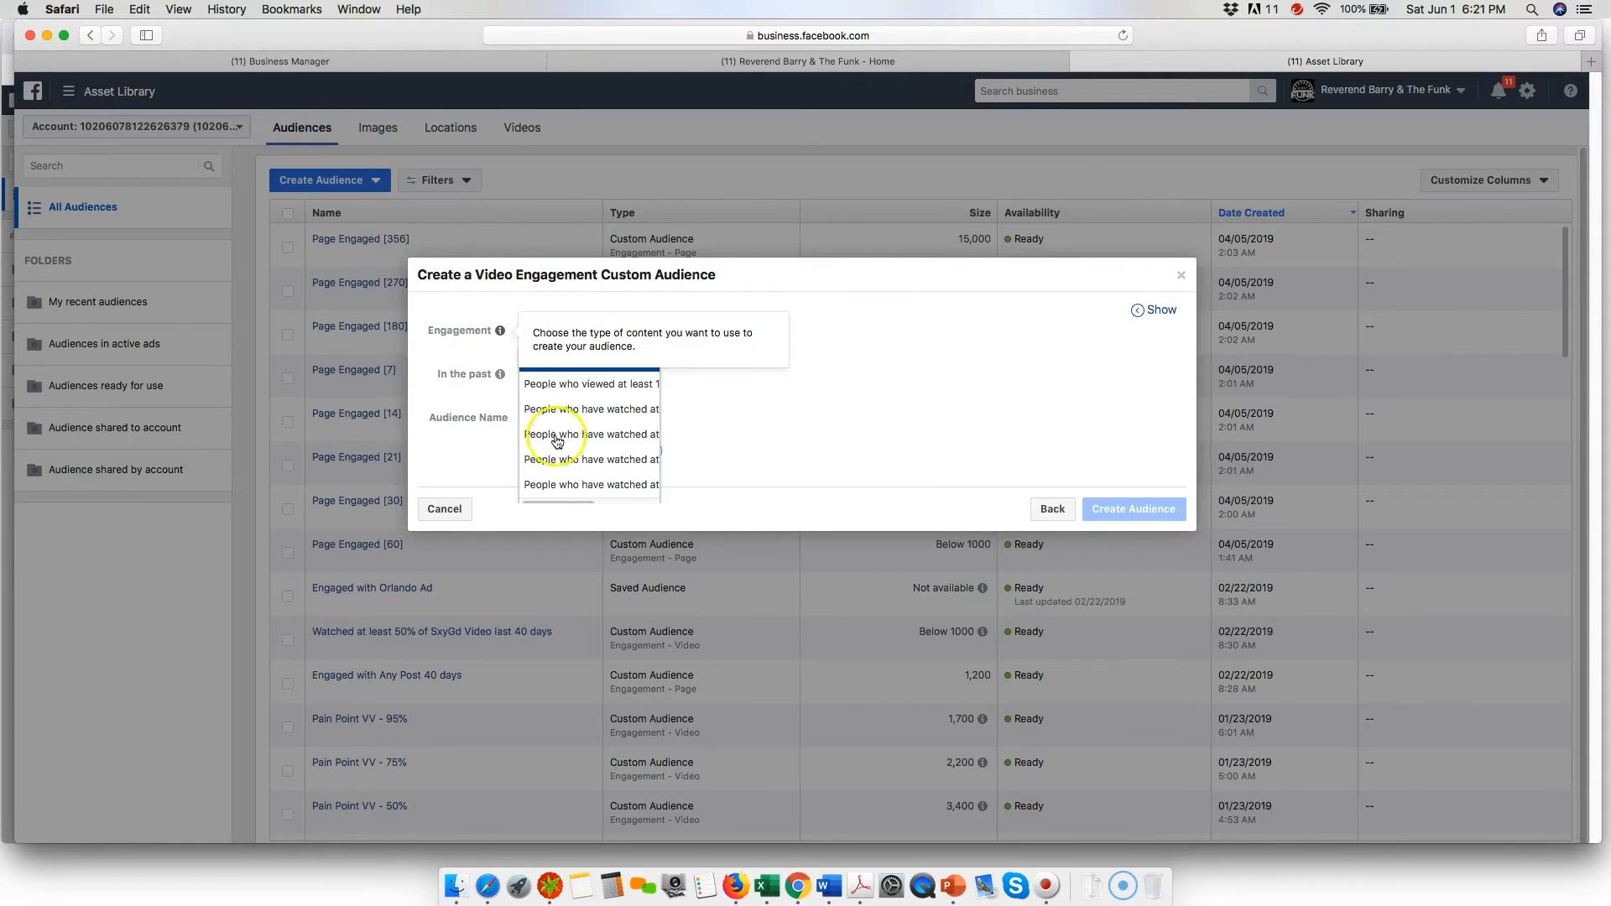
pyautogui.click(596, 461)
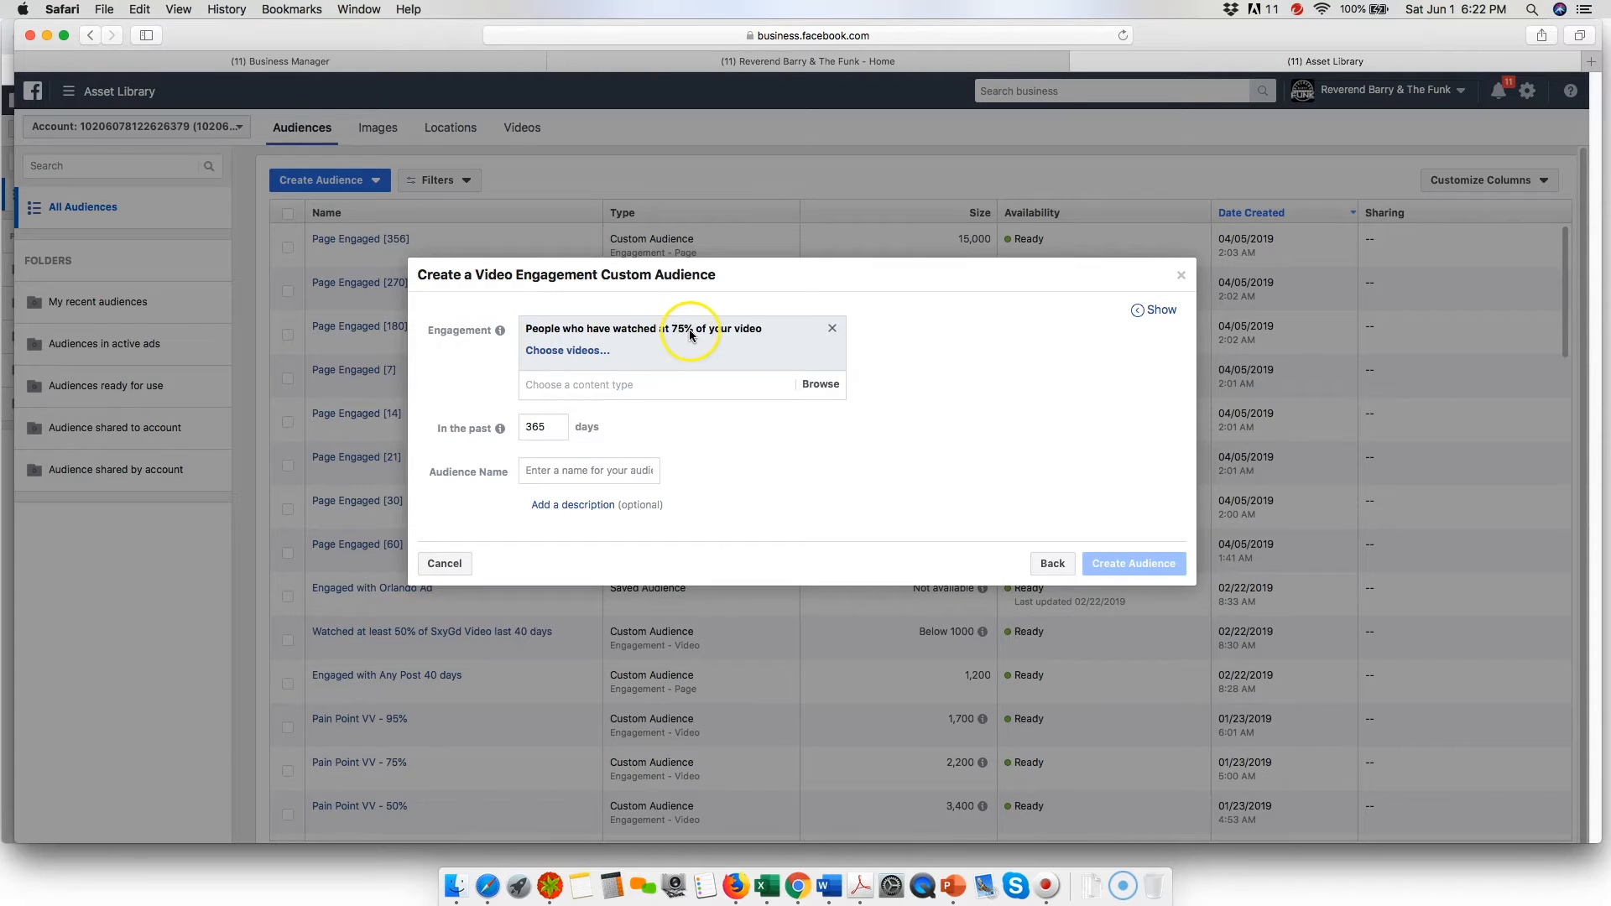
# Step: Select the "LoveShine - Official Music Video" uploaded Mar 29, 2019 from the Facebook page's videos as the engagement source
pyautogui.click(574, 350)
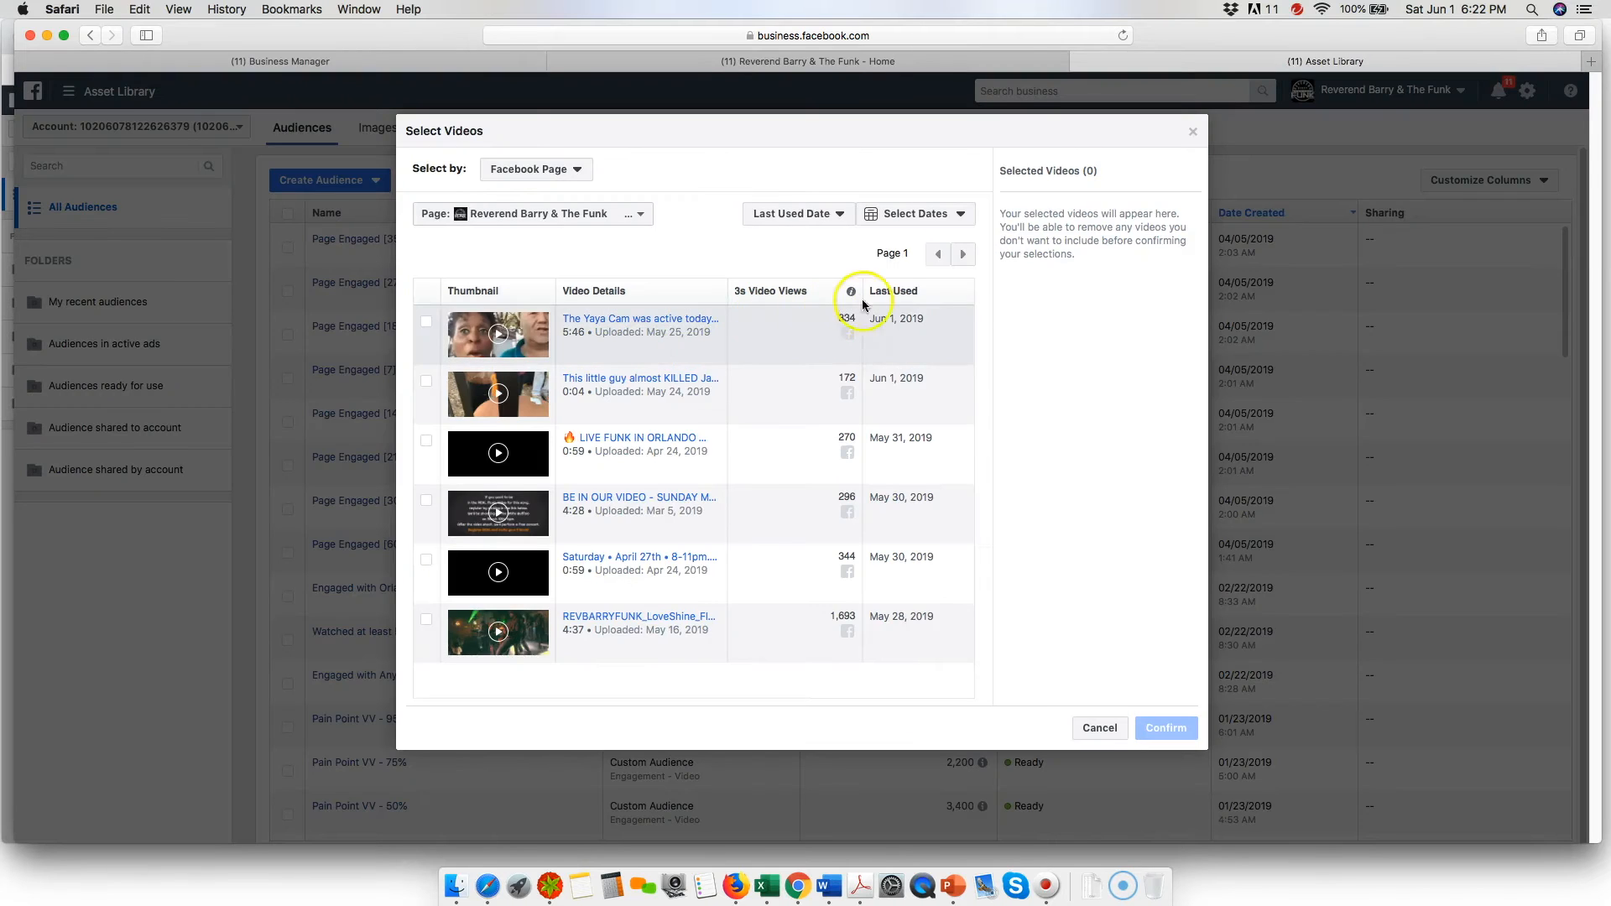
pyautogui.click(963, 259)
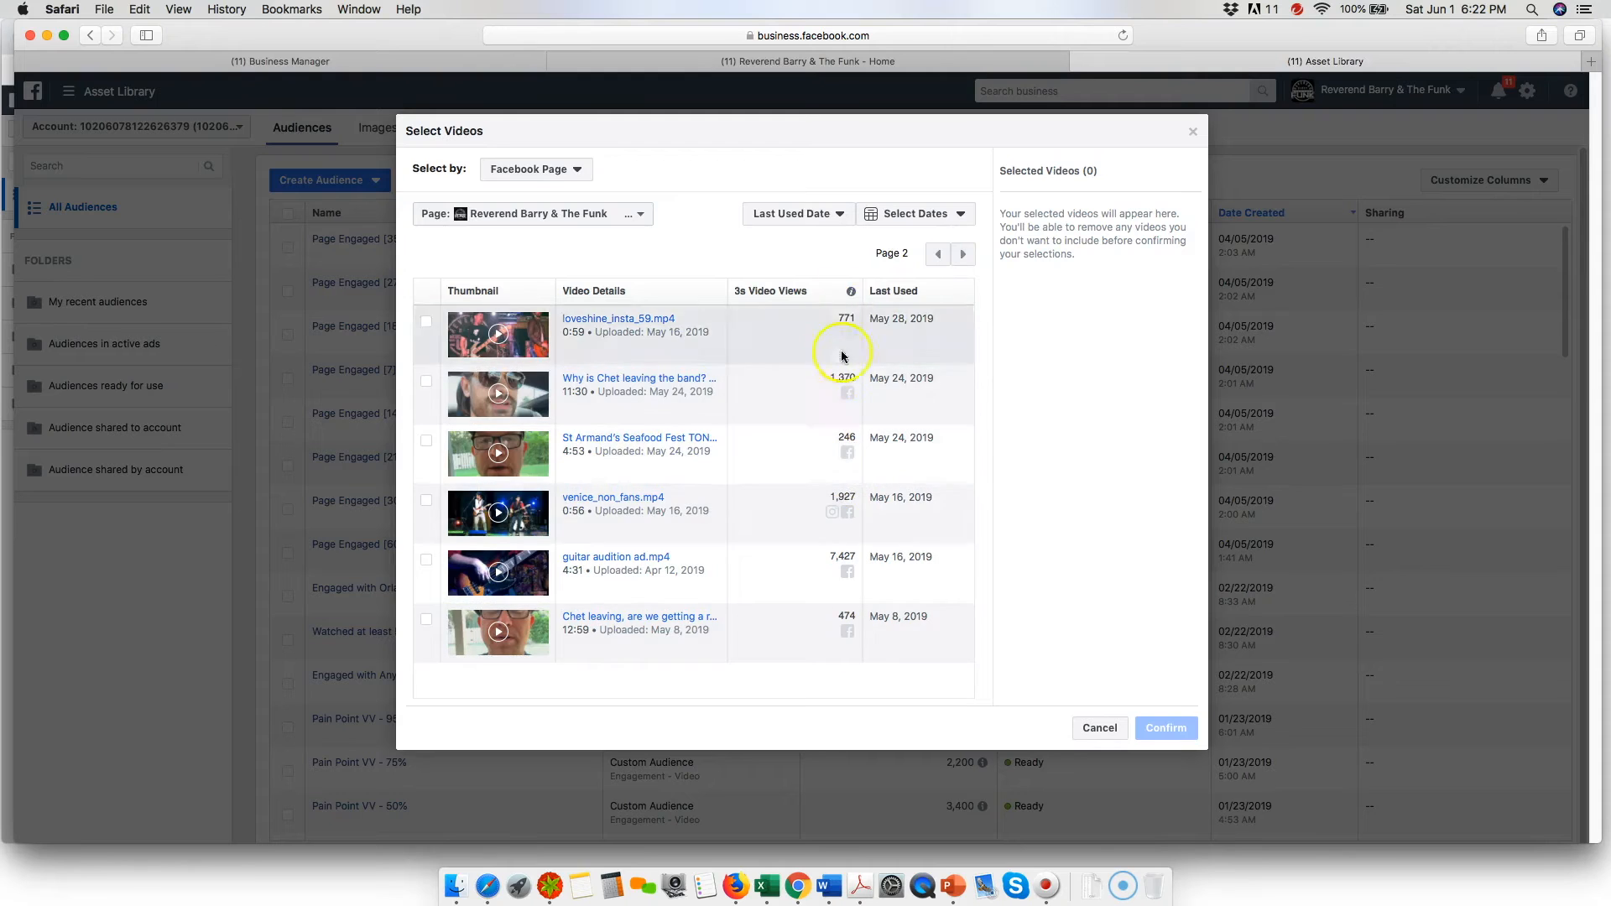
pyautogui.click(964, 255)
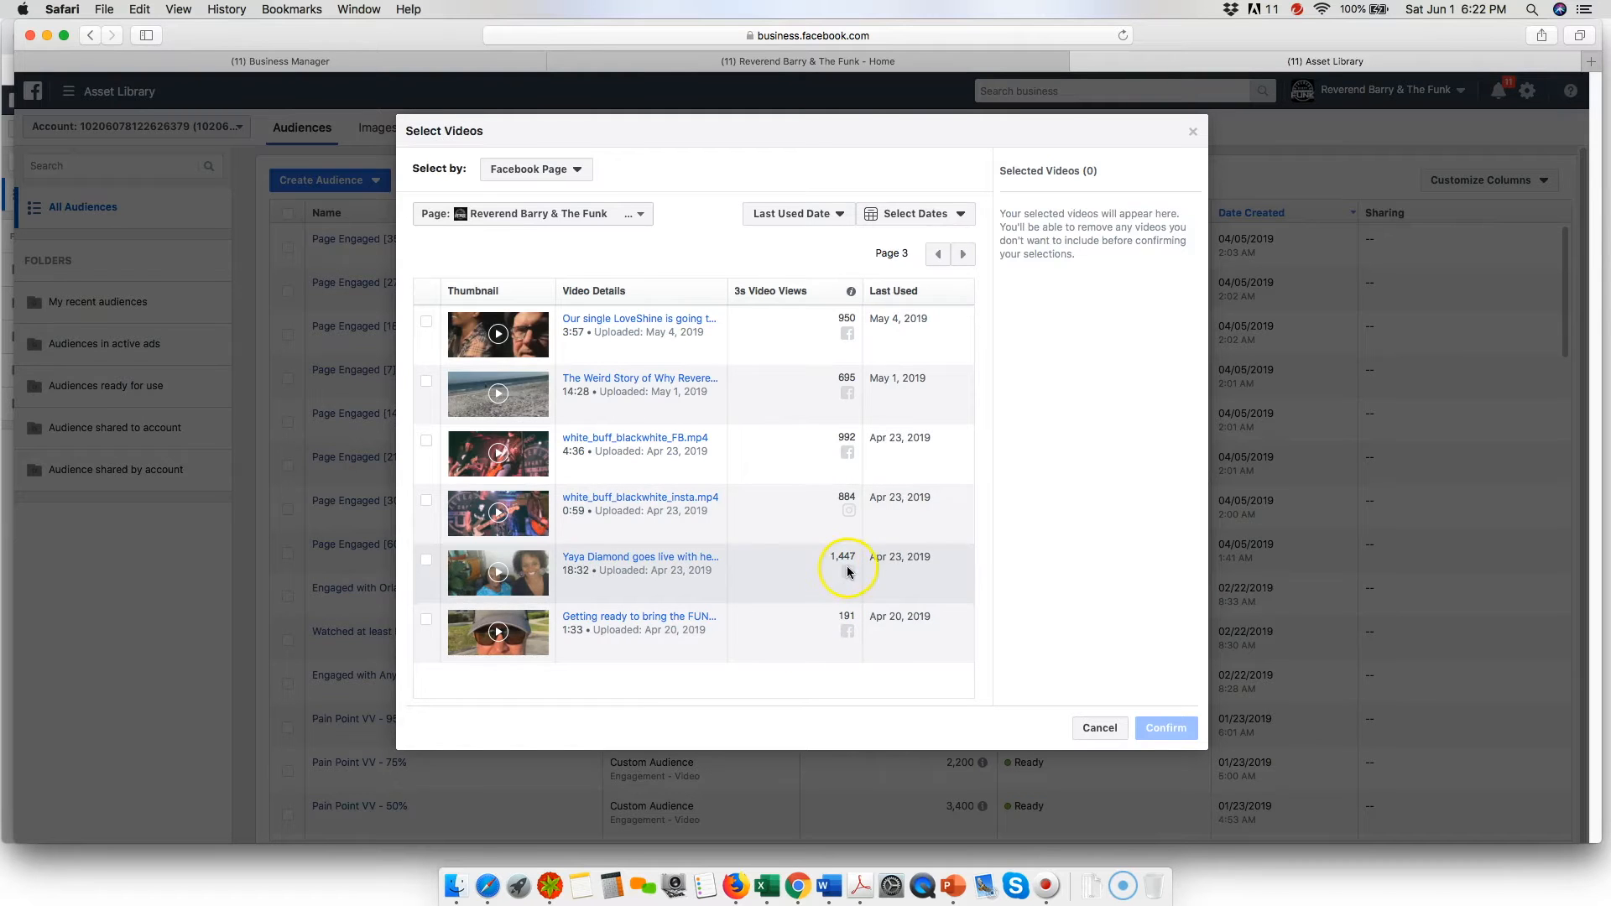
pyautogui.click(962, 255)
pyautogui.click(962, 255)
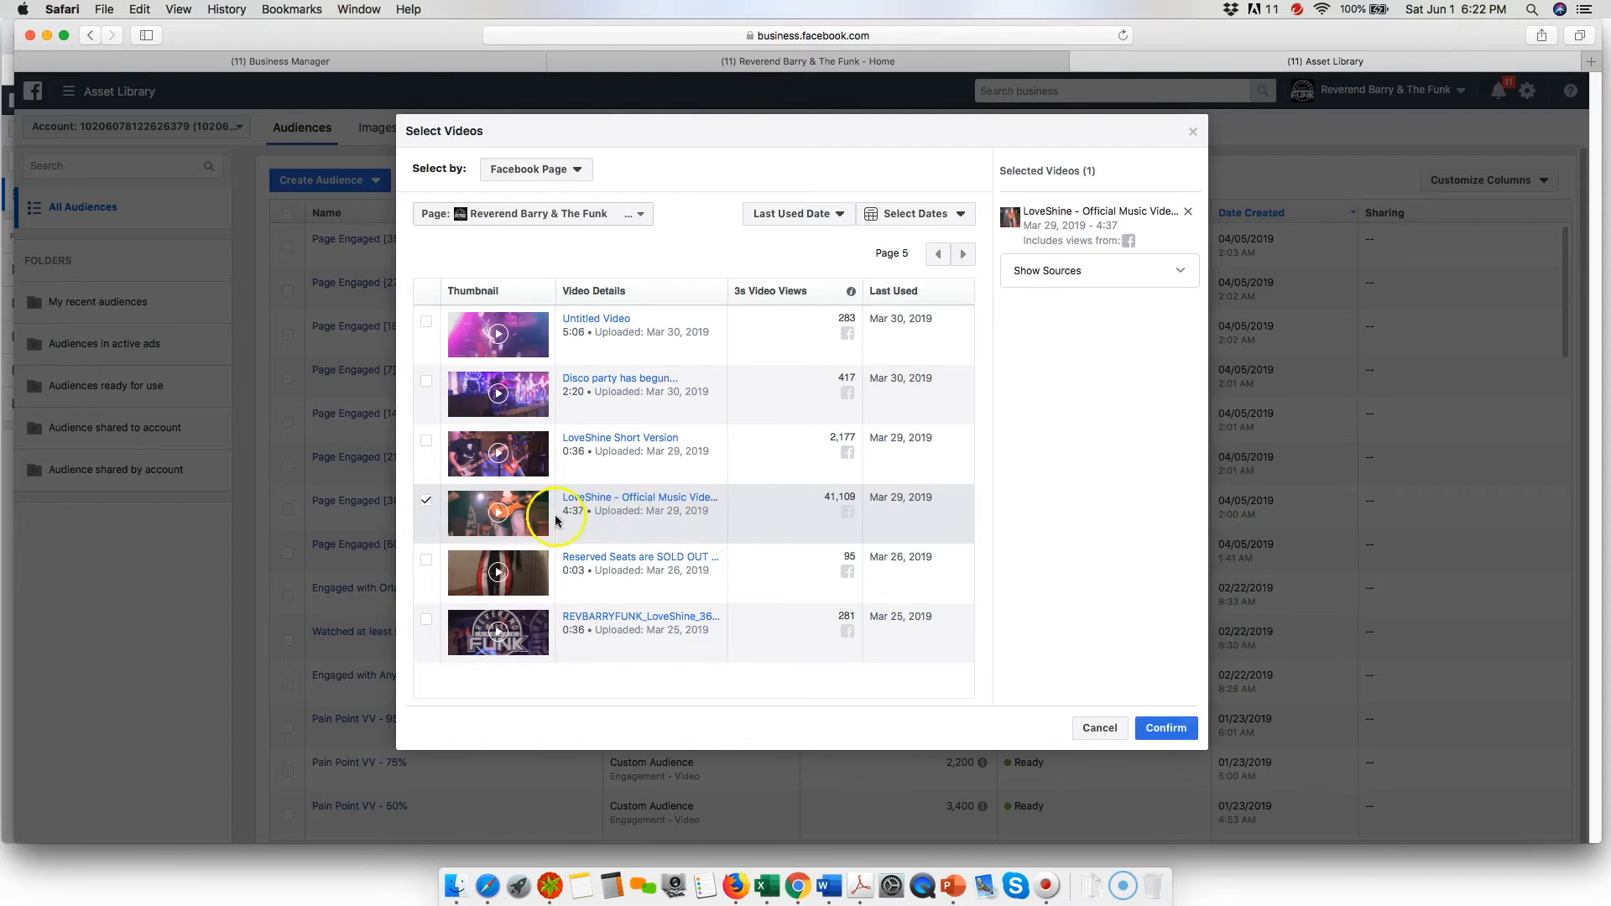
pyautogui.click(1171, 728)
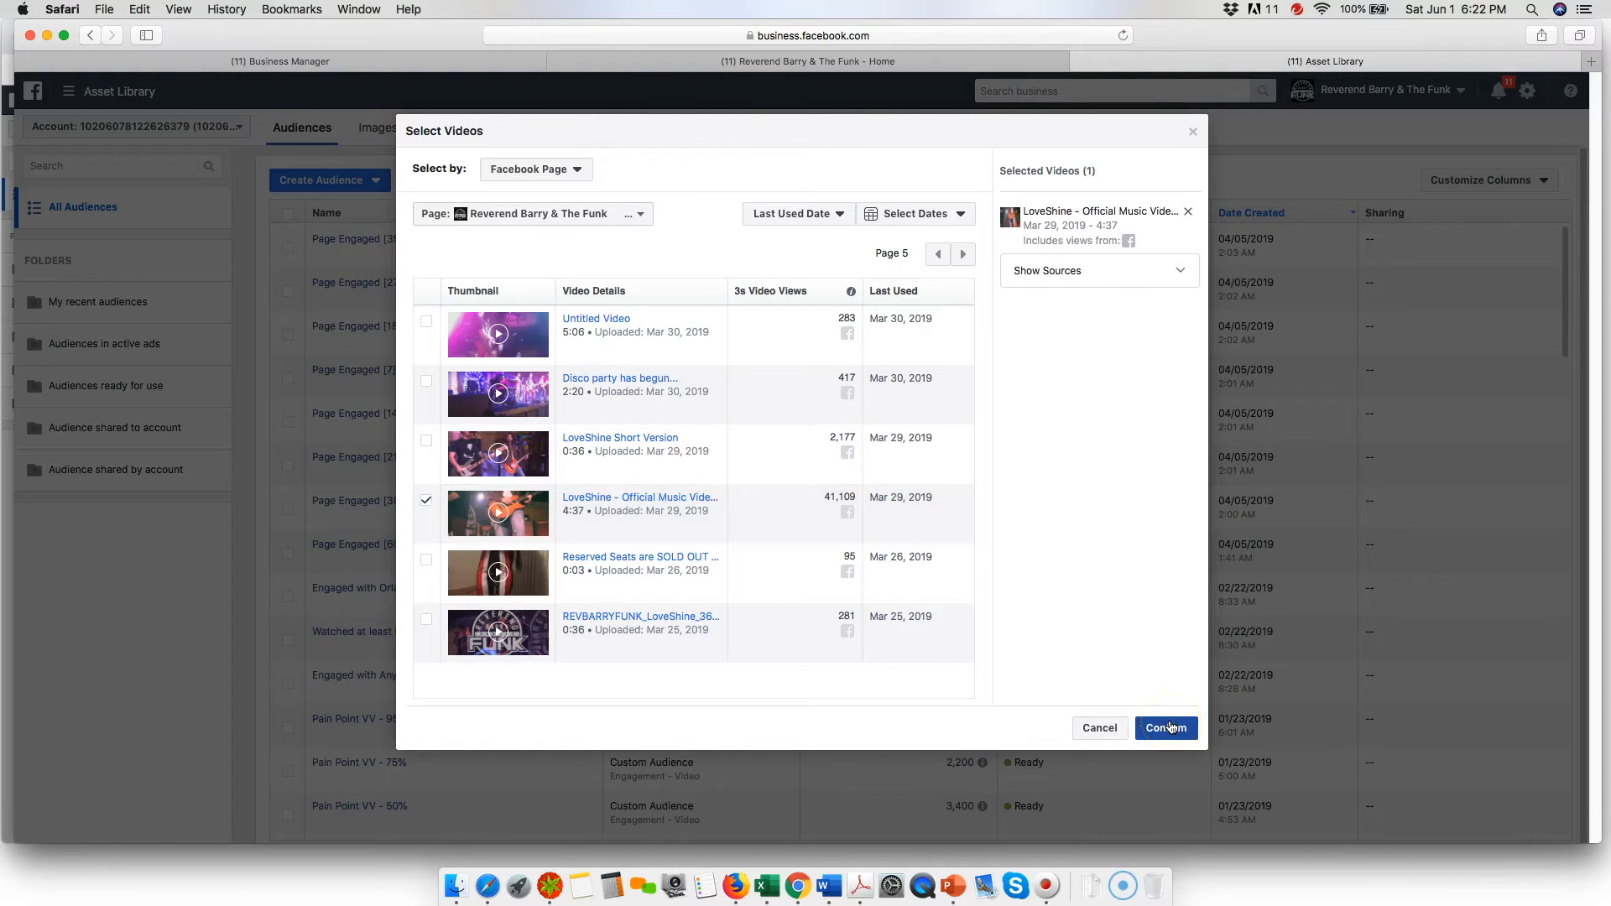
pyautogui.click(1170, 728)
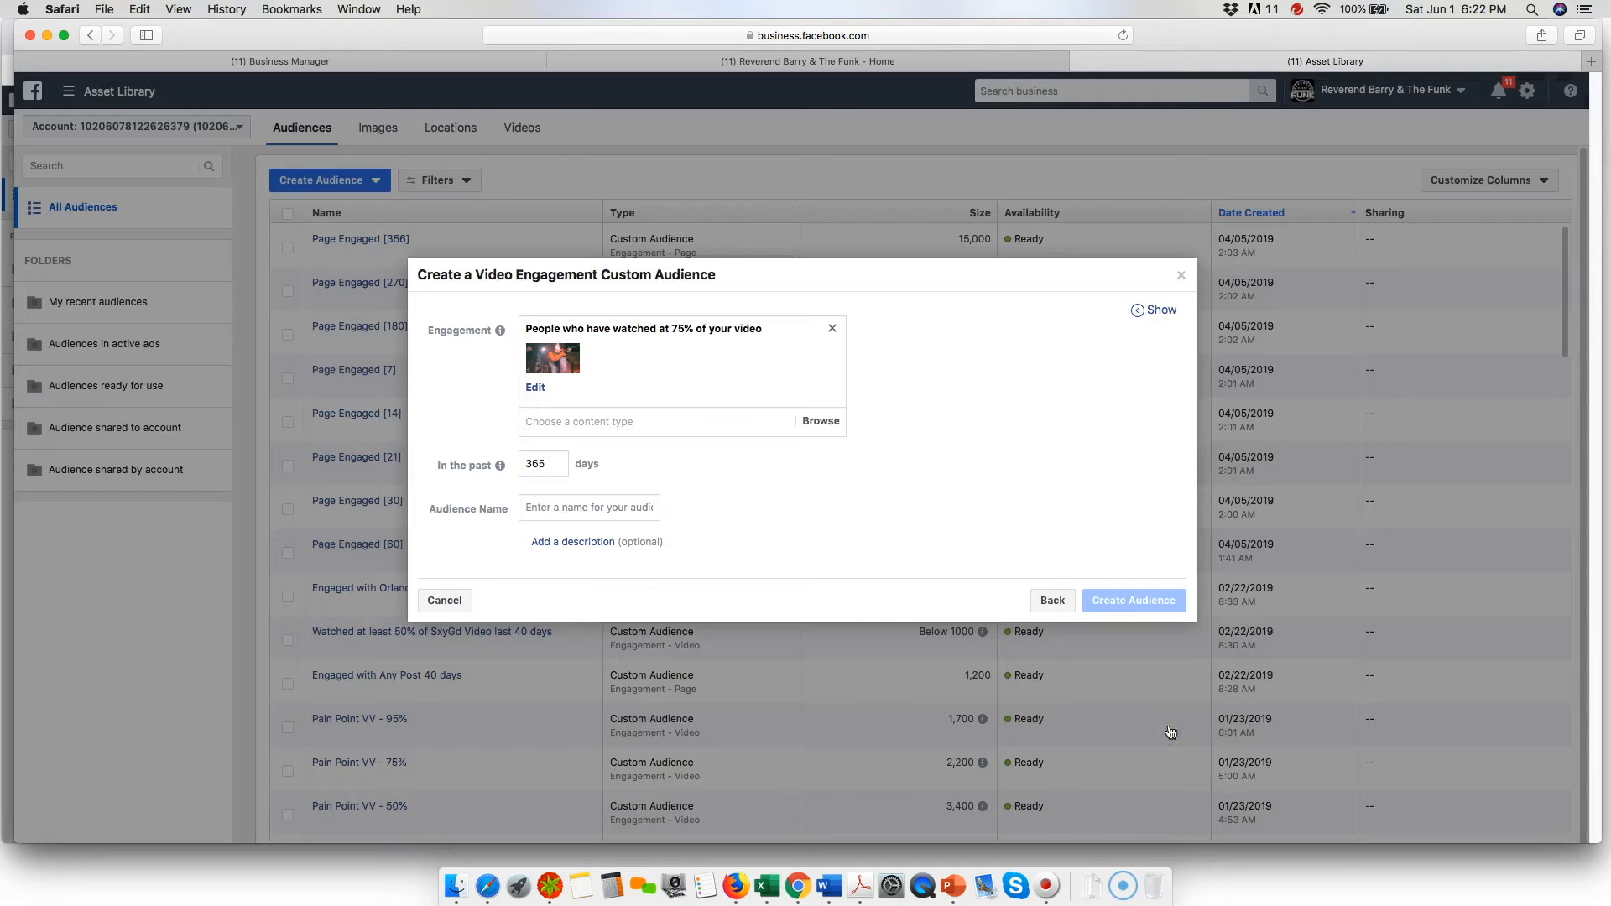
# Step: Name the video audience "Loveshine VV 75%" and create it
pyautogui.click(655, 457)
pyautogui.click(606, 512)
pyautogui.write('Lv')
pyautogui.write('veshine ')
pyautogui.write('VV 75%')
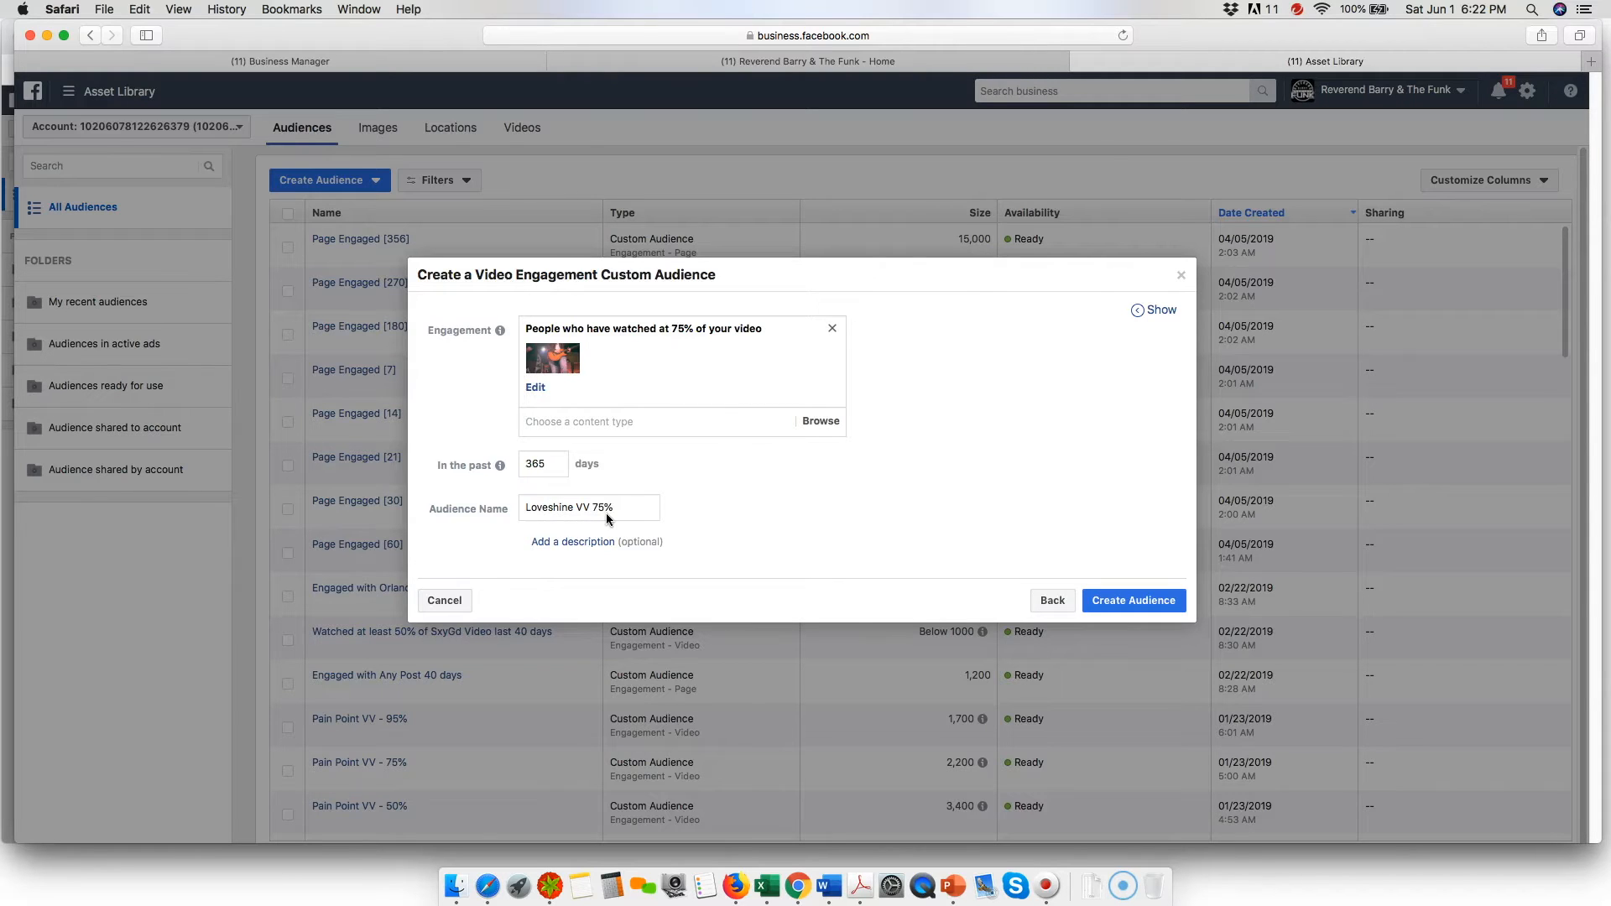
pyautogui.click(1133, 601)
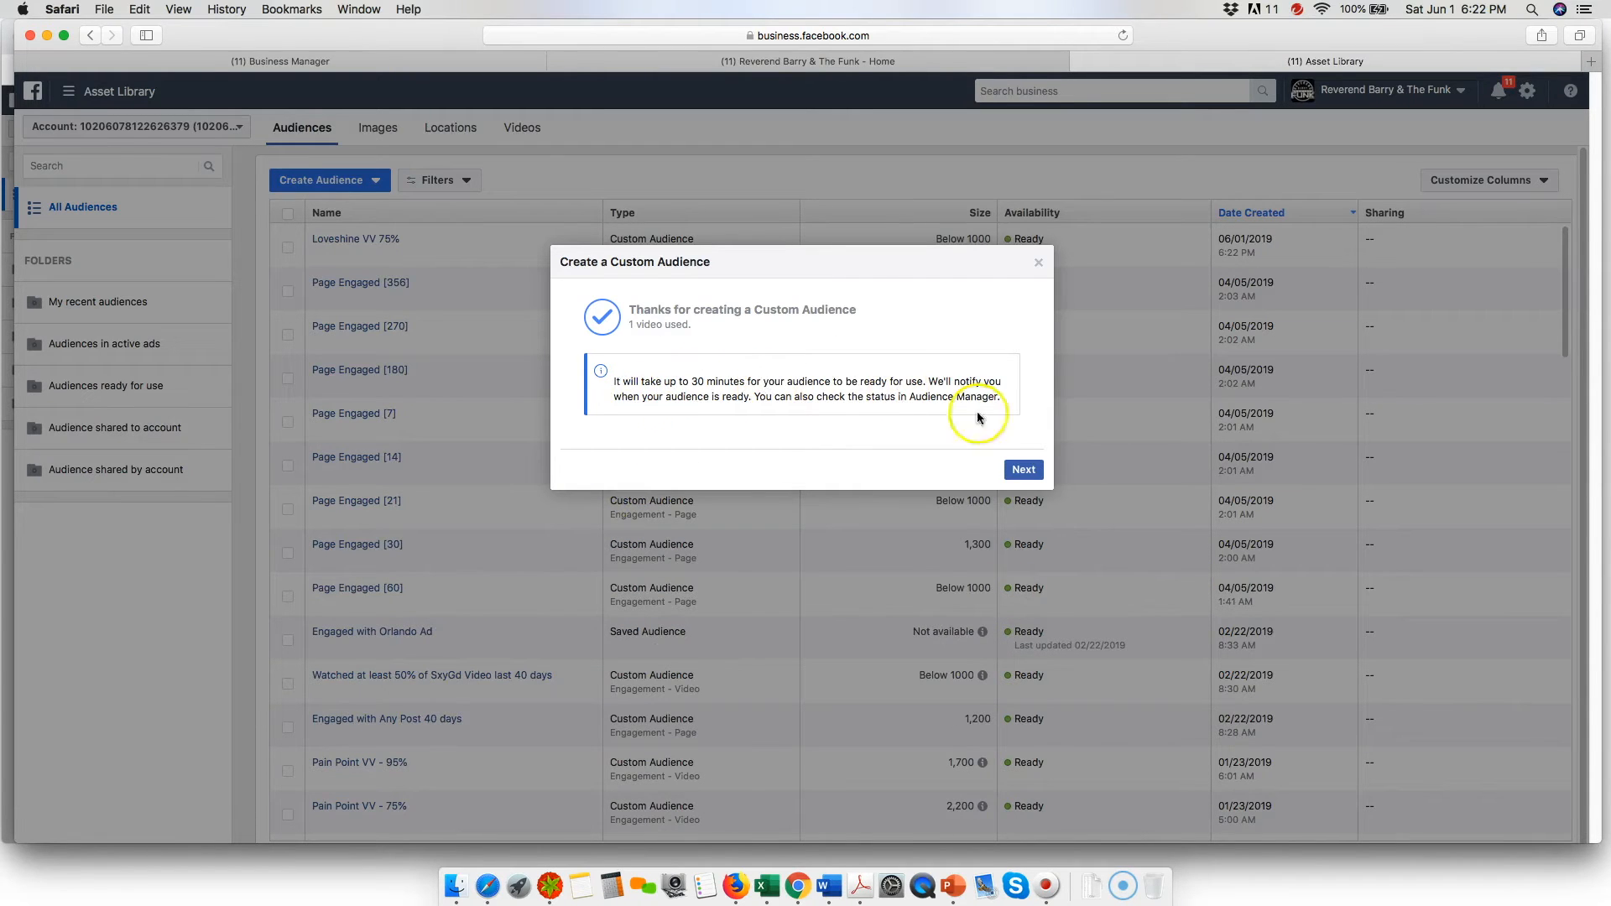
# Step: Expand the new custom audience into a lookalike audience and set its location to United States
pyautogui.click(1024, 471)
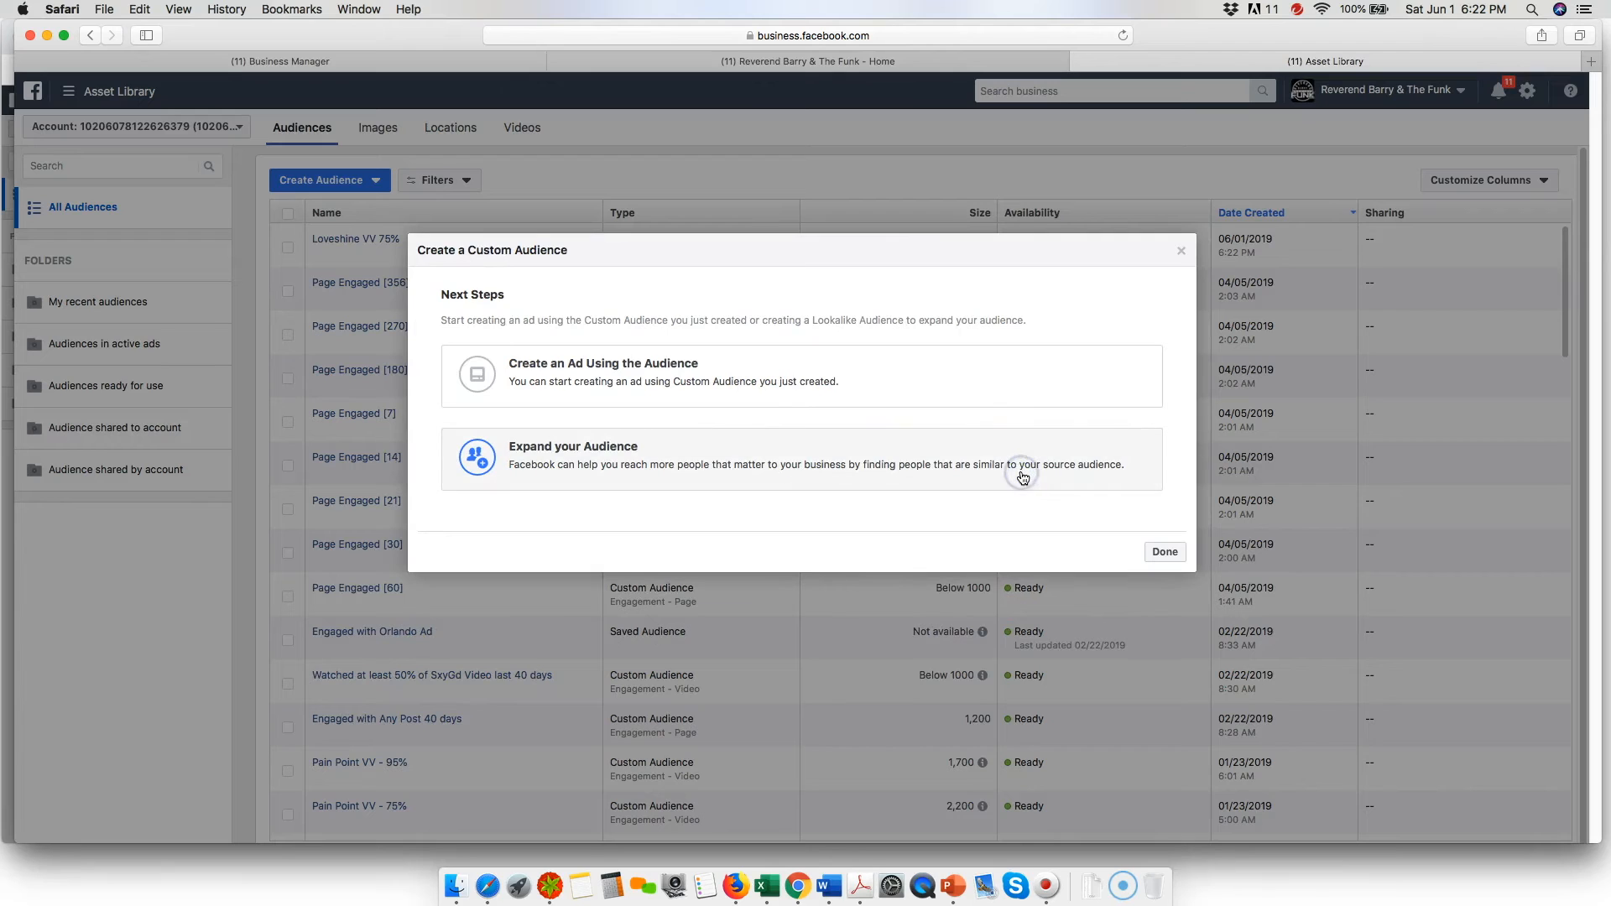
pyautogui.click(566, 468)
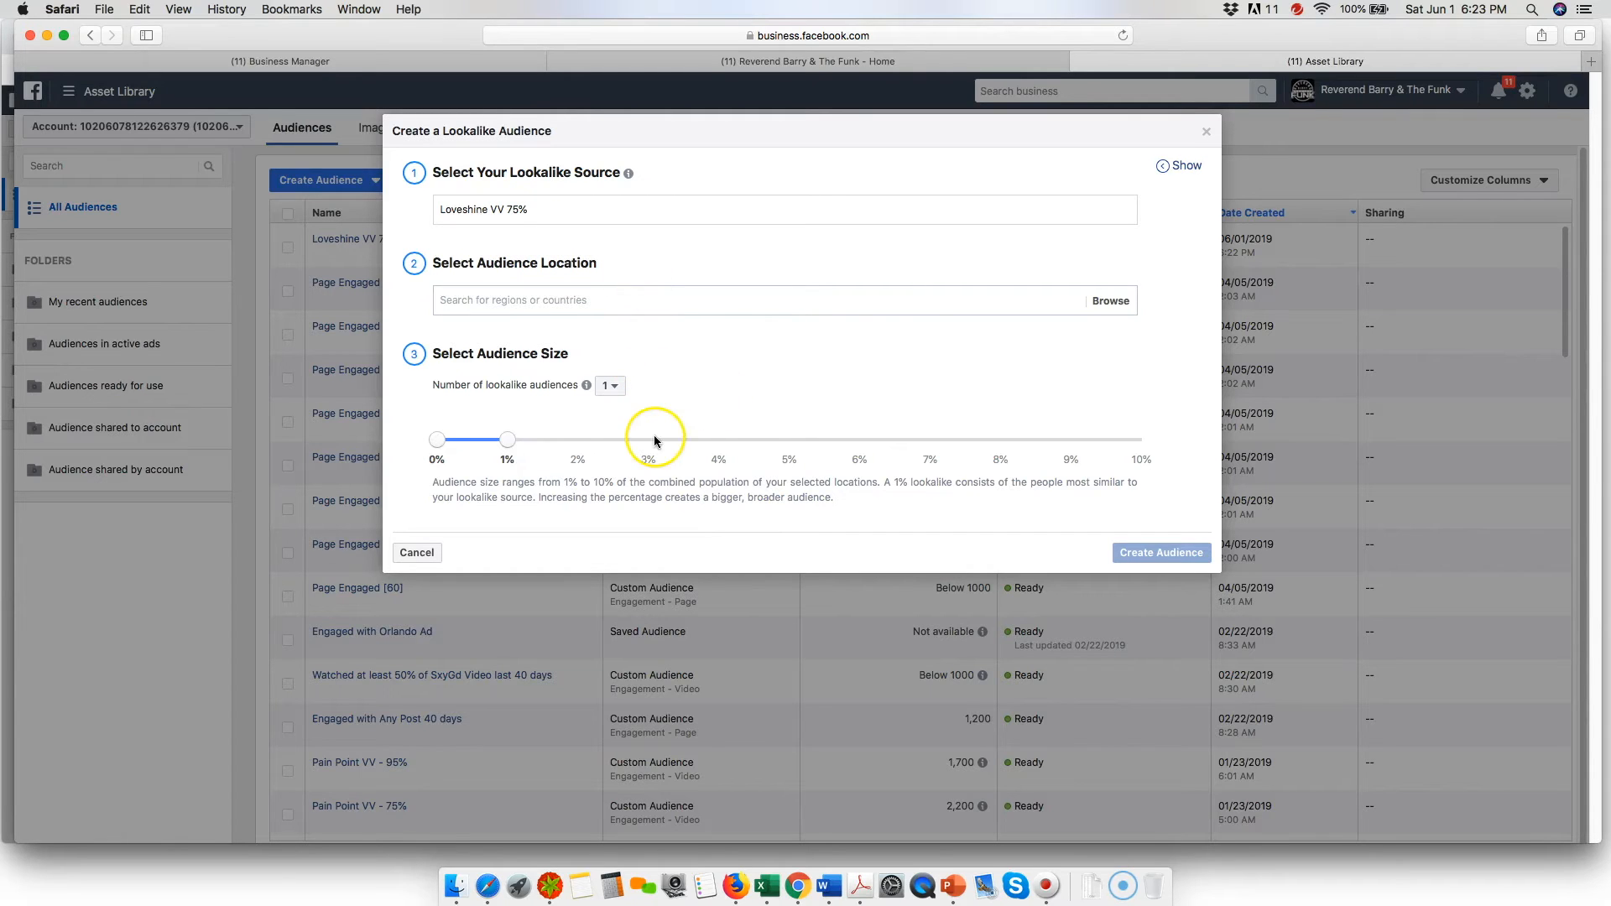
pyautogui.click(508, 312)
pyautogui.write('uni')
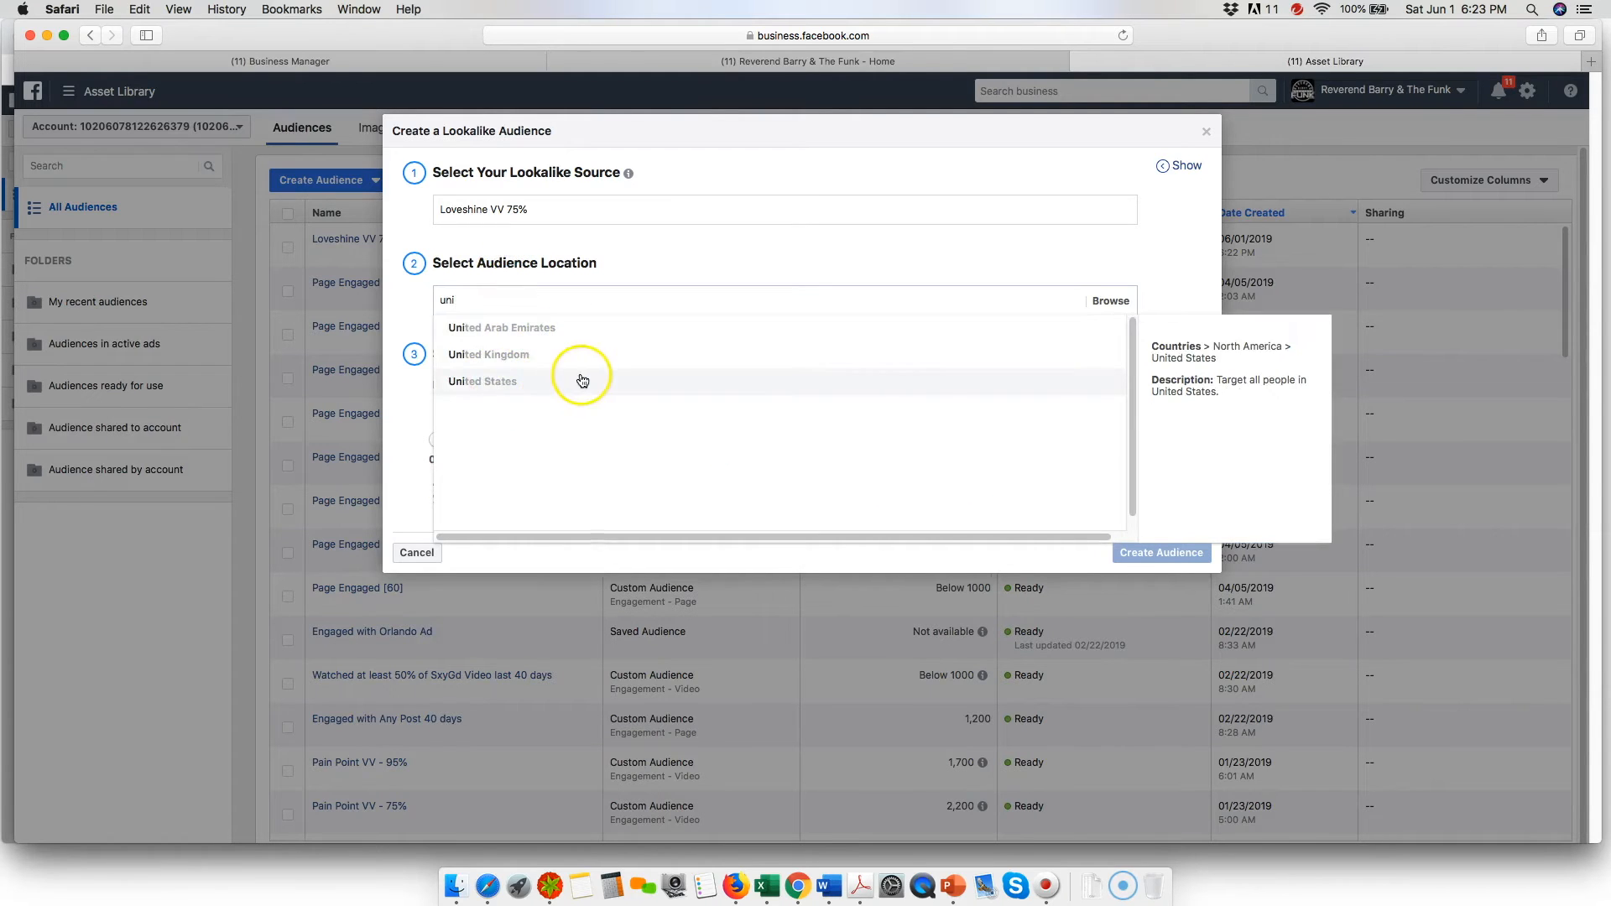
pyautogui.click(583, 375)
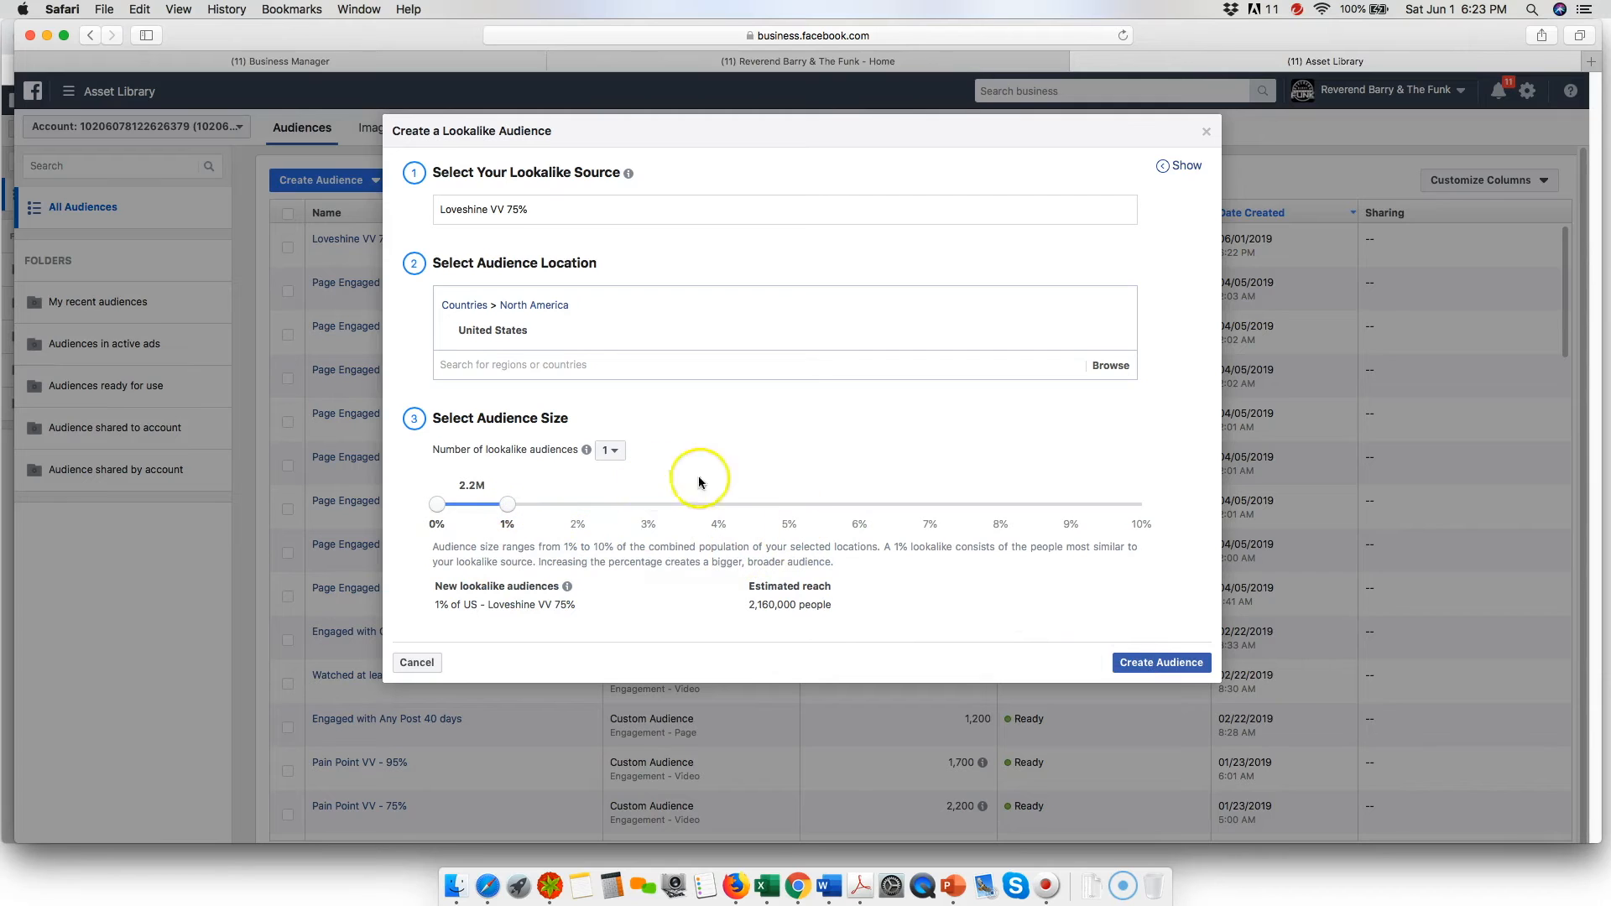
# Step: Create the lookalike audience from "Loveshine VV 75%" at a size of 1% of the United States
pyautogui.moveTo(846, 609); pyautogui.dragTo(750, 608)
pyautogui.click(901, 620)
pyautogui.click(1143, 662)
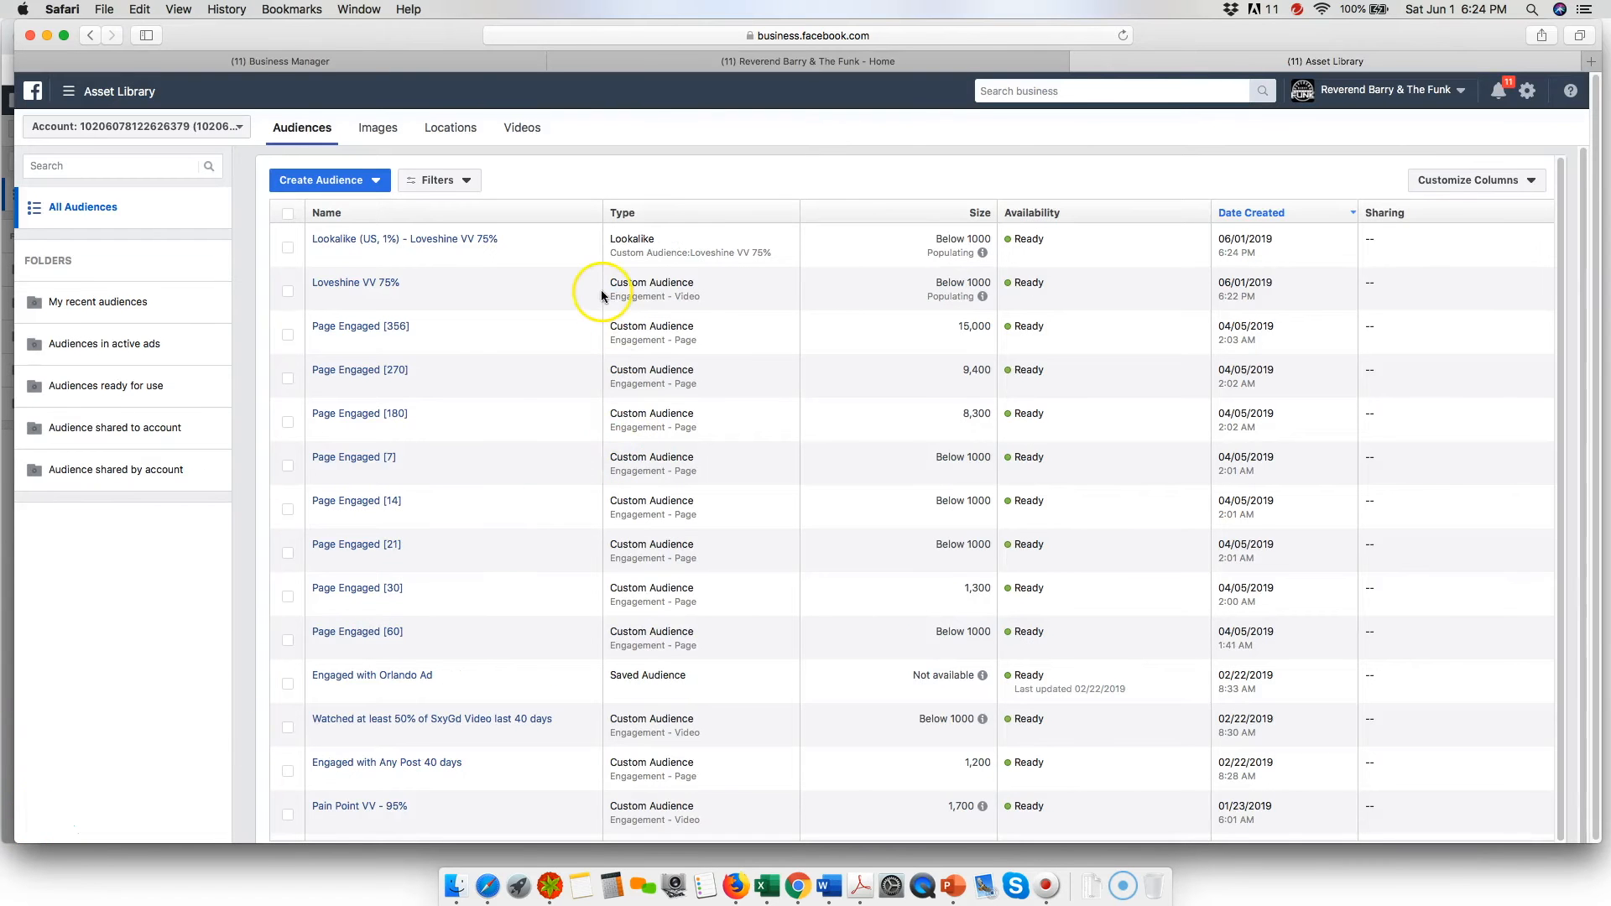
pyautogui.moveTo(366, 285)
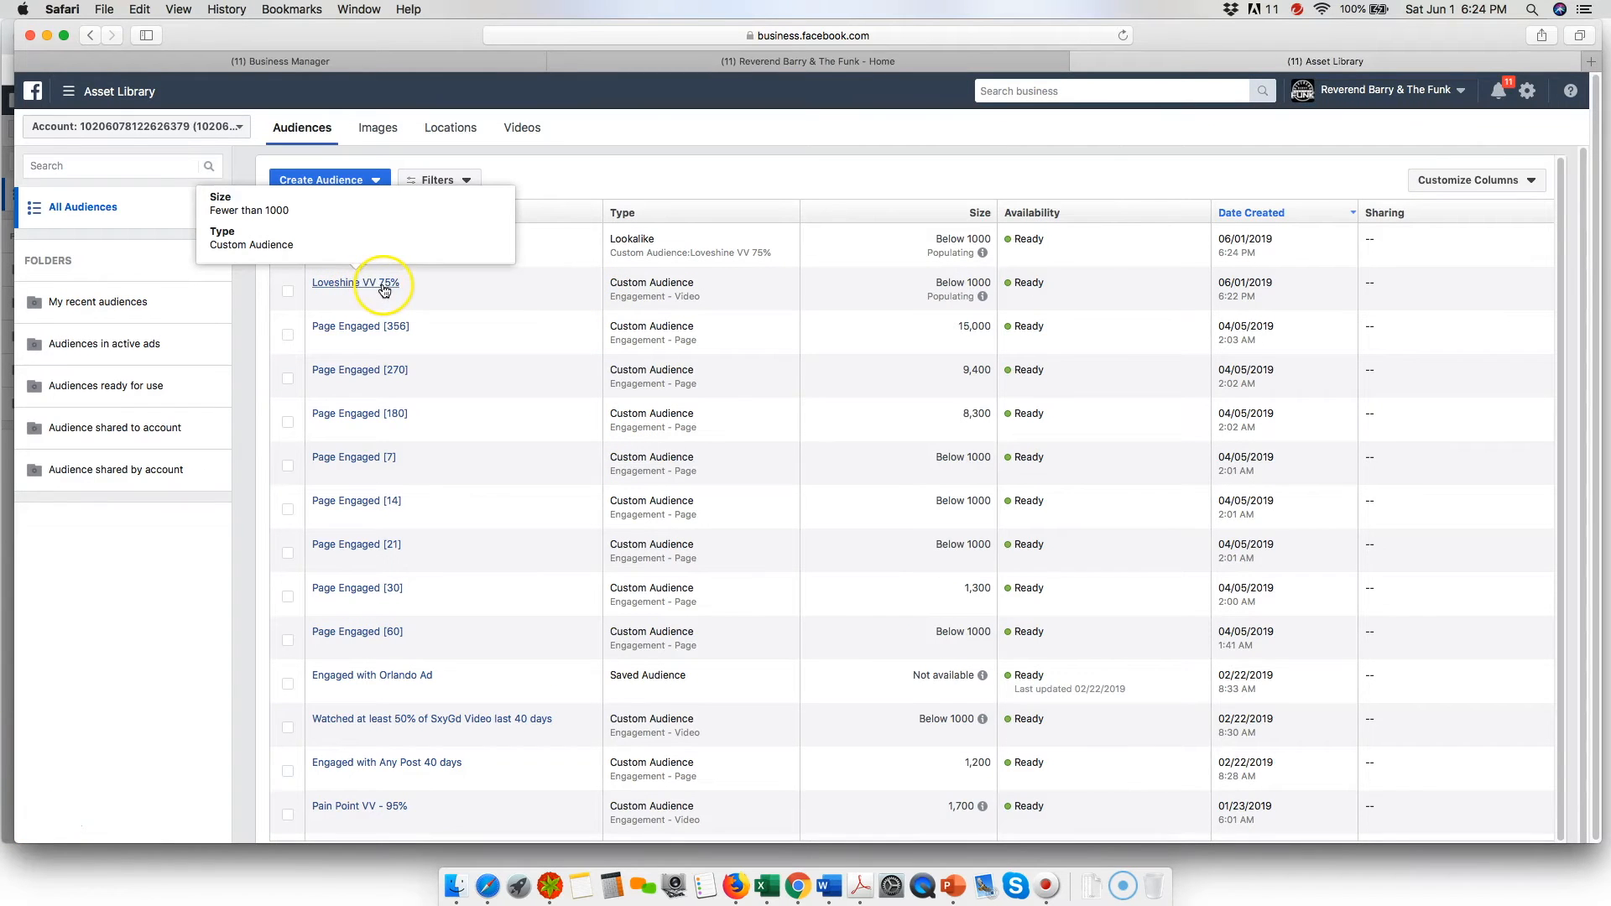
pyautogui.moveTo(982, 297)
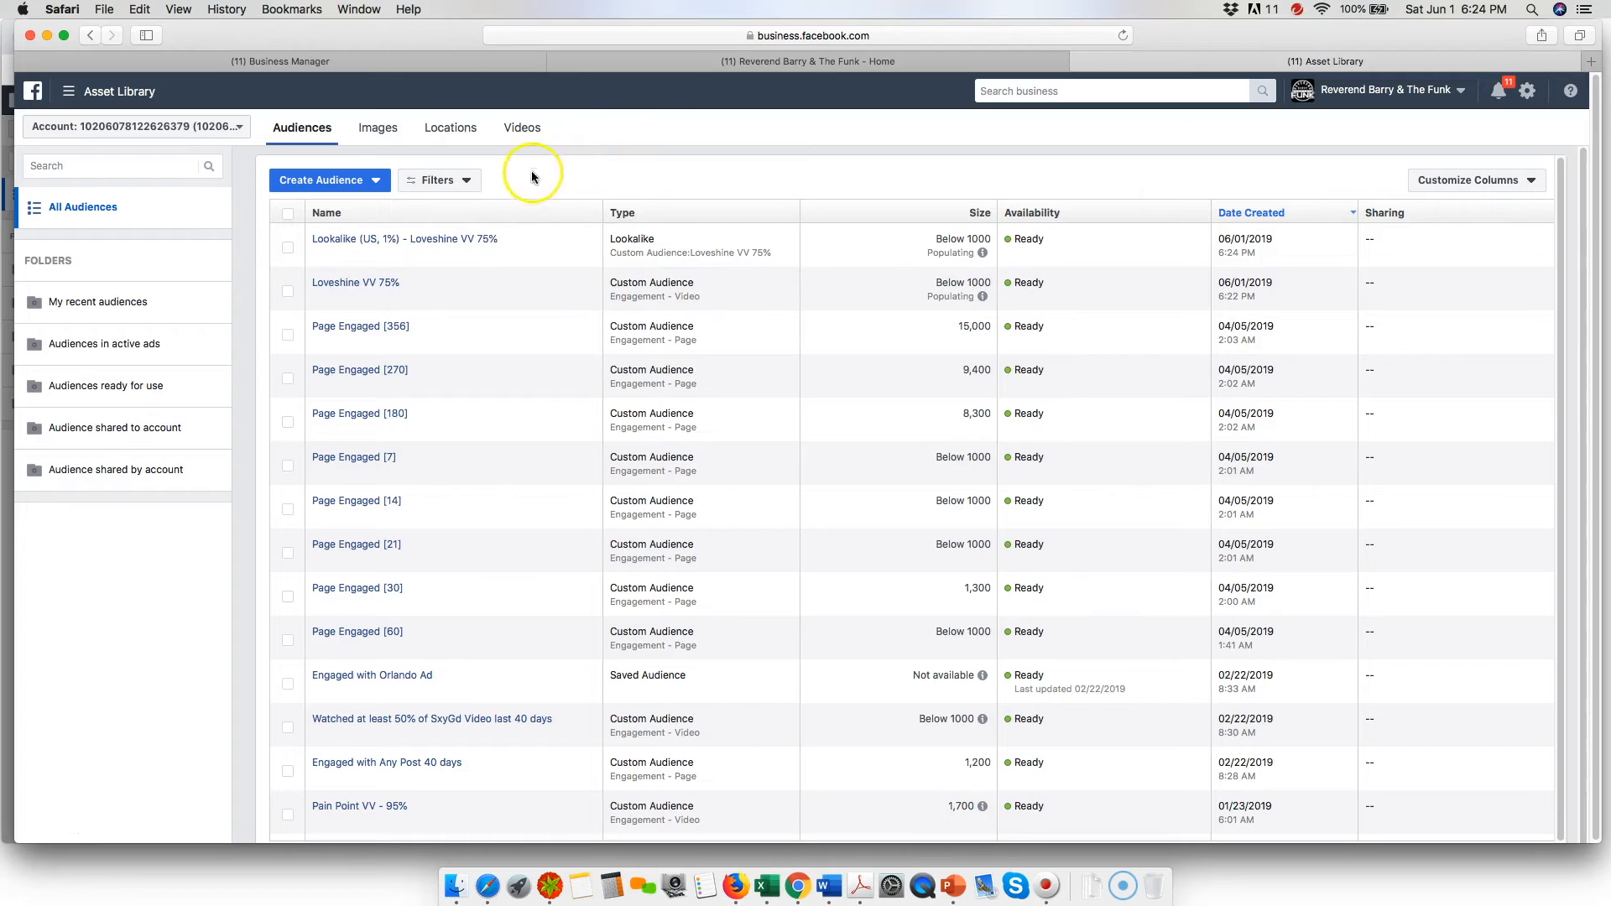
# Step: Start a Facebook Page custom audience of everyone who engaged in the past 365 days and name it "FB Page Visitors"
pyautogui.moveTo(487, 242)
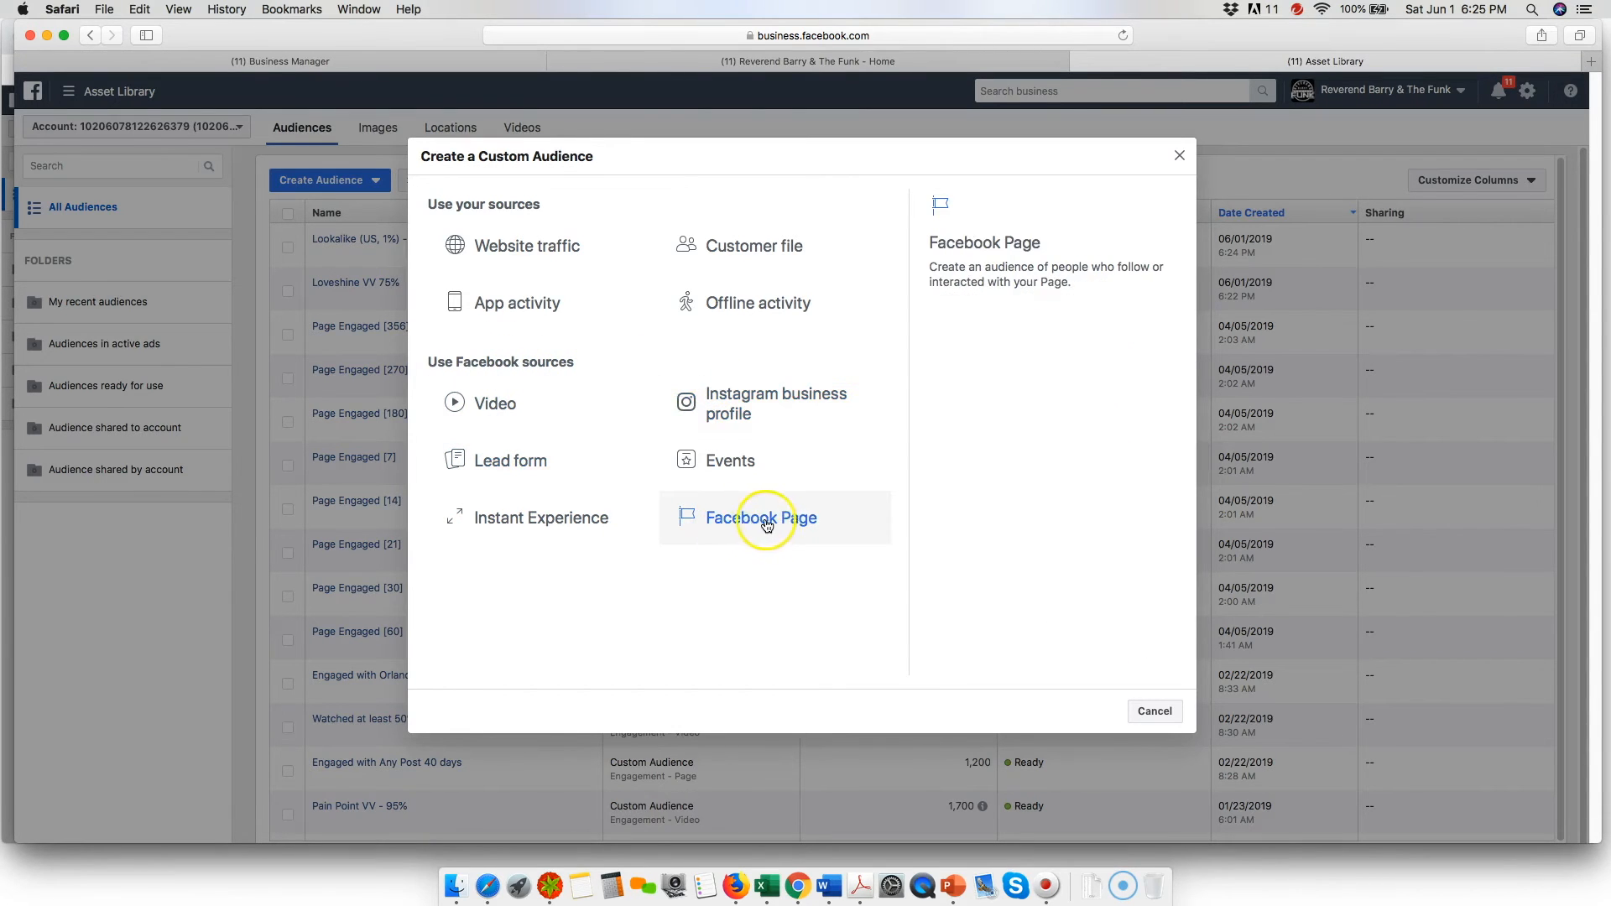
pyautogui.click(871, 532)
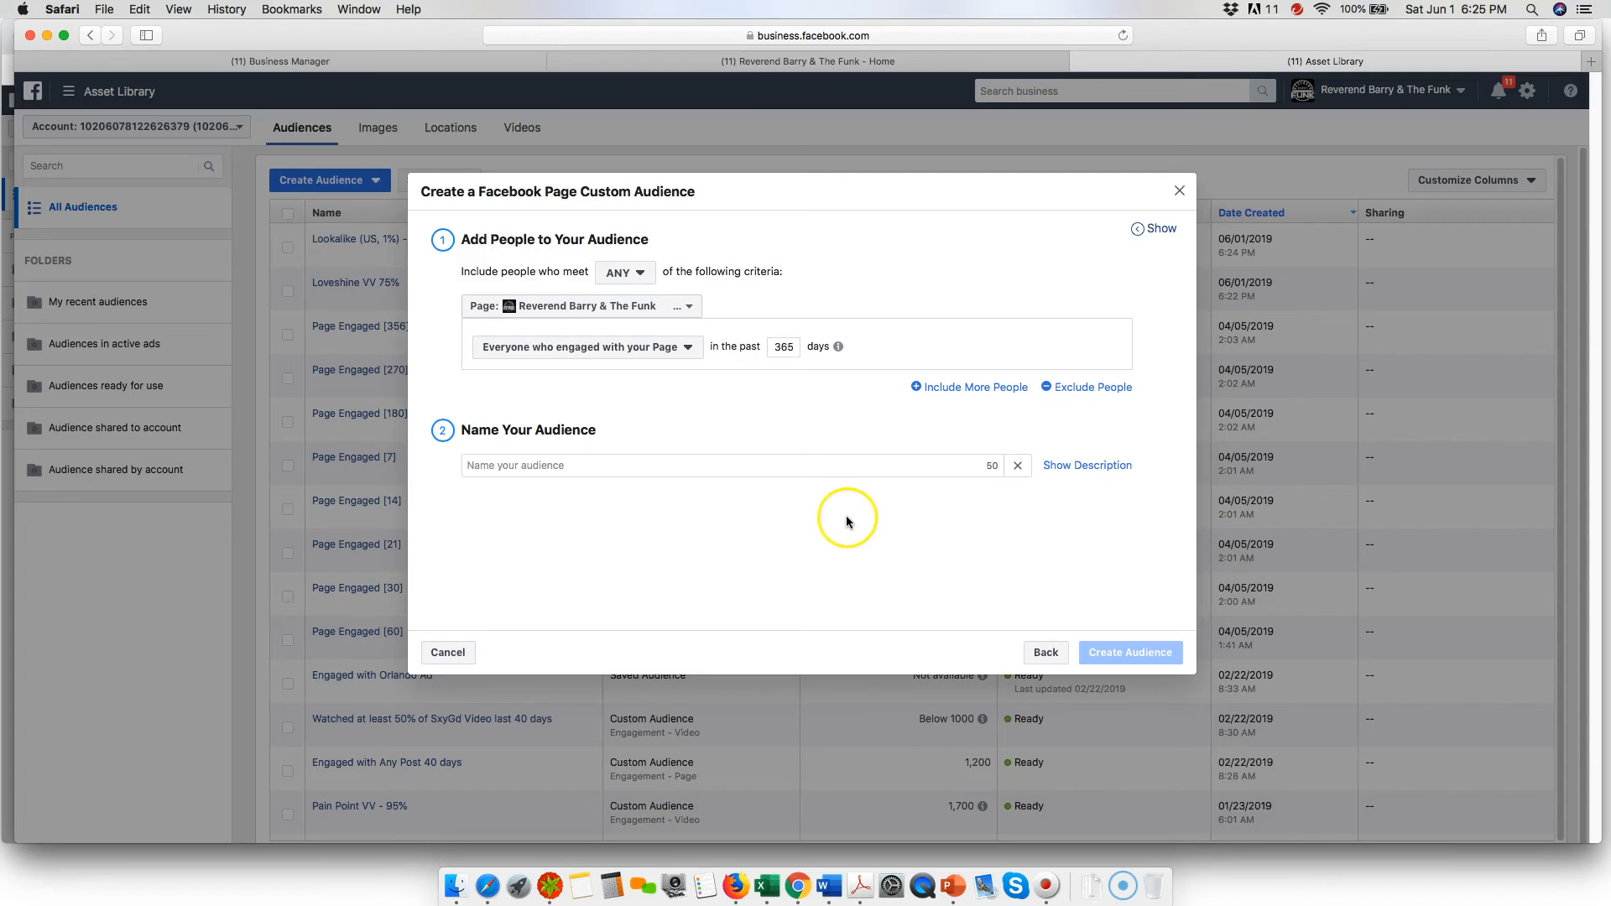
pyautogui.click(542, 466)
pyautogui.write('F')
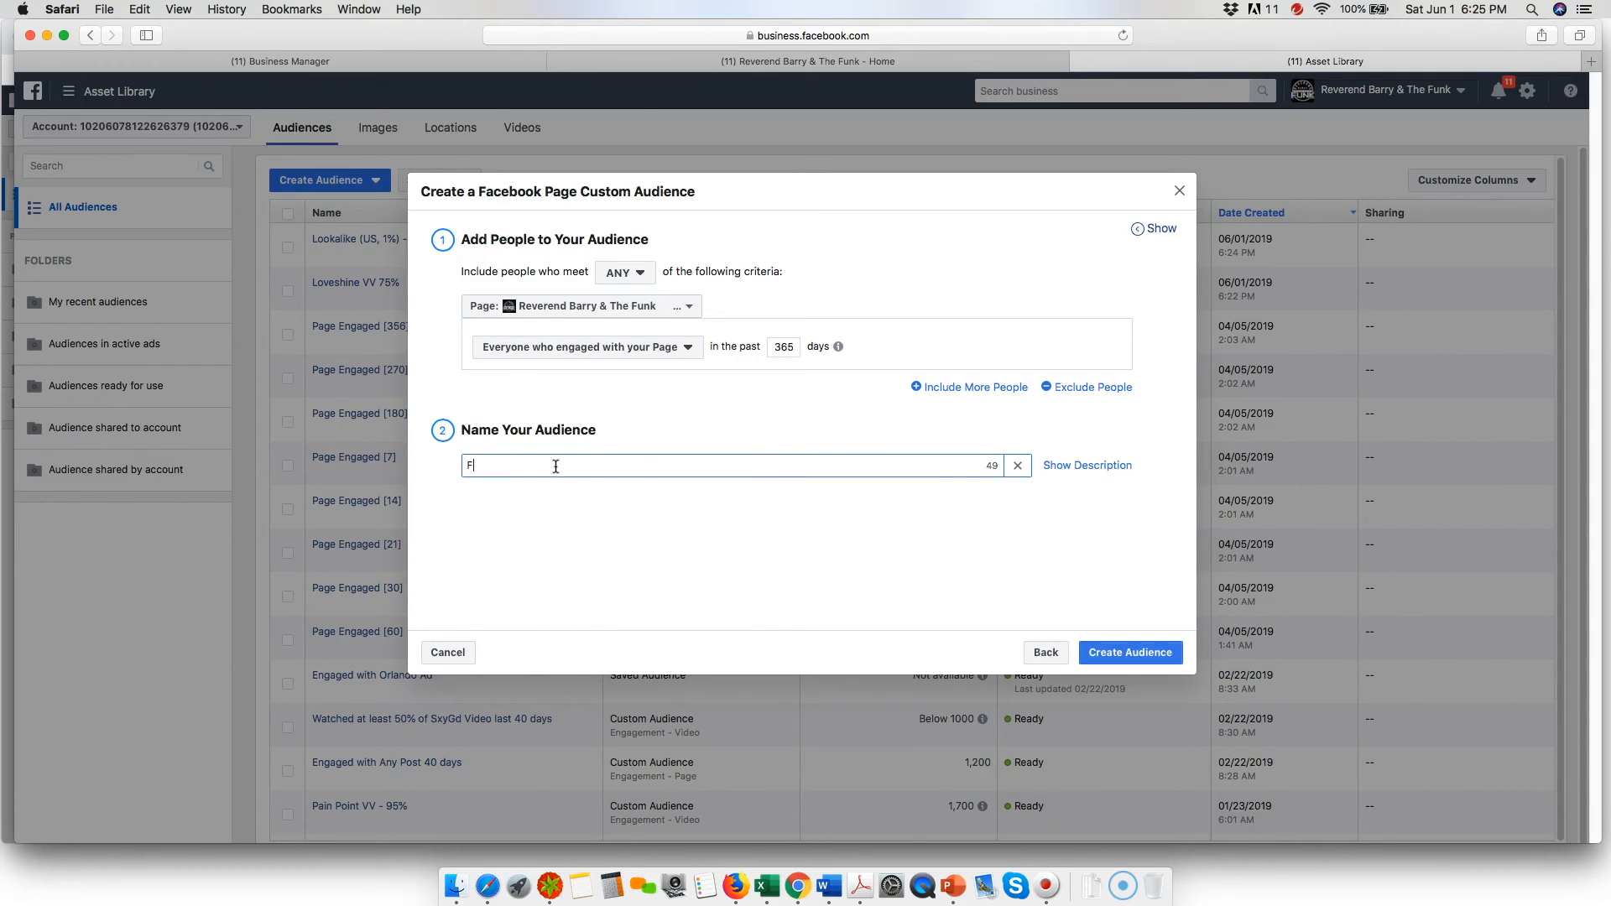
pyautogui.write('B Page Visitors')
# Step: Examine the engagement criteria and day range available for the Facebook Page audience, and return to the audience source selection
pyautogui.click(588, 348)
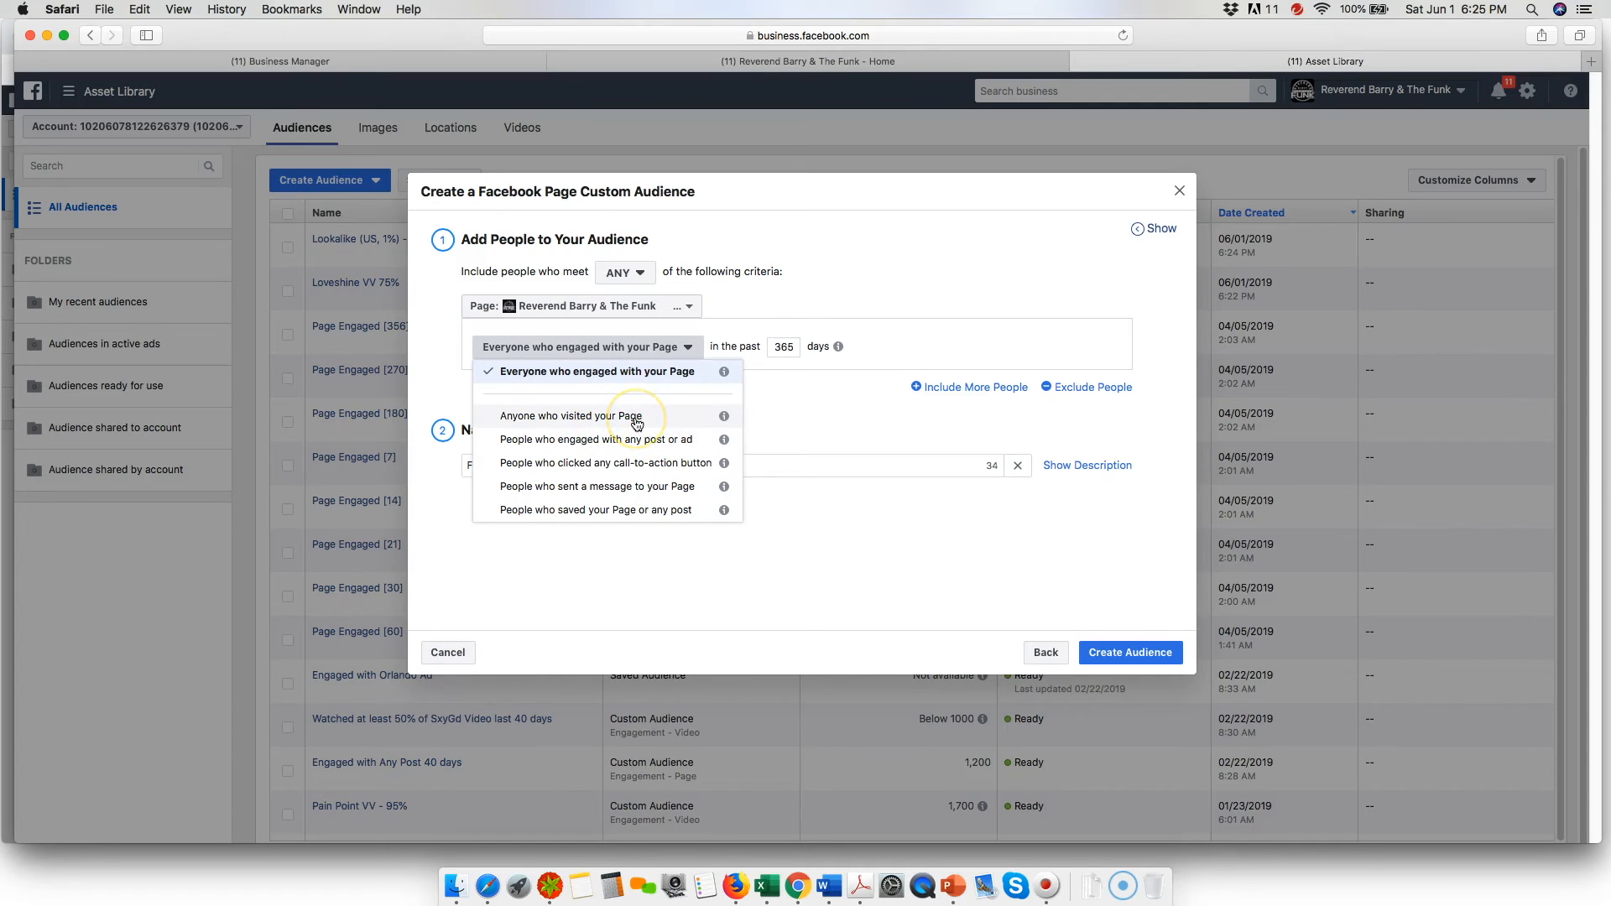
pyautogui.click(691, 444)
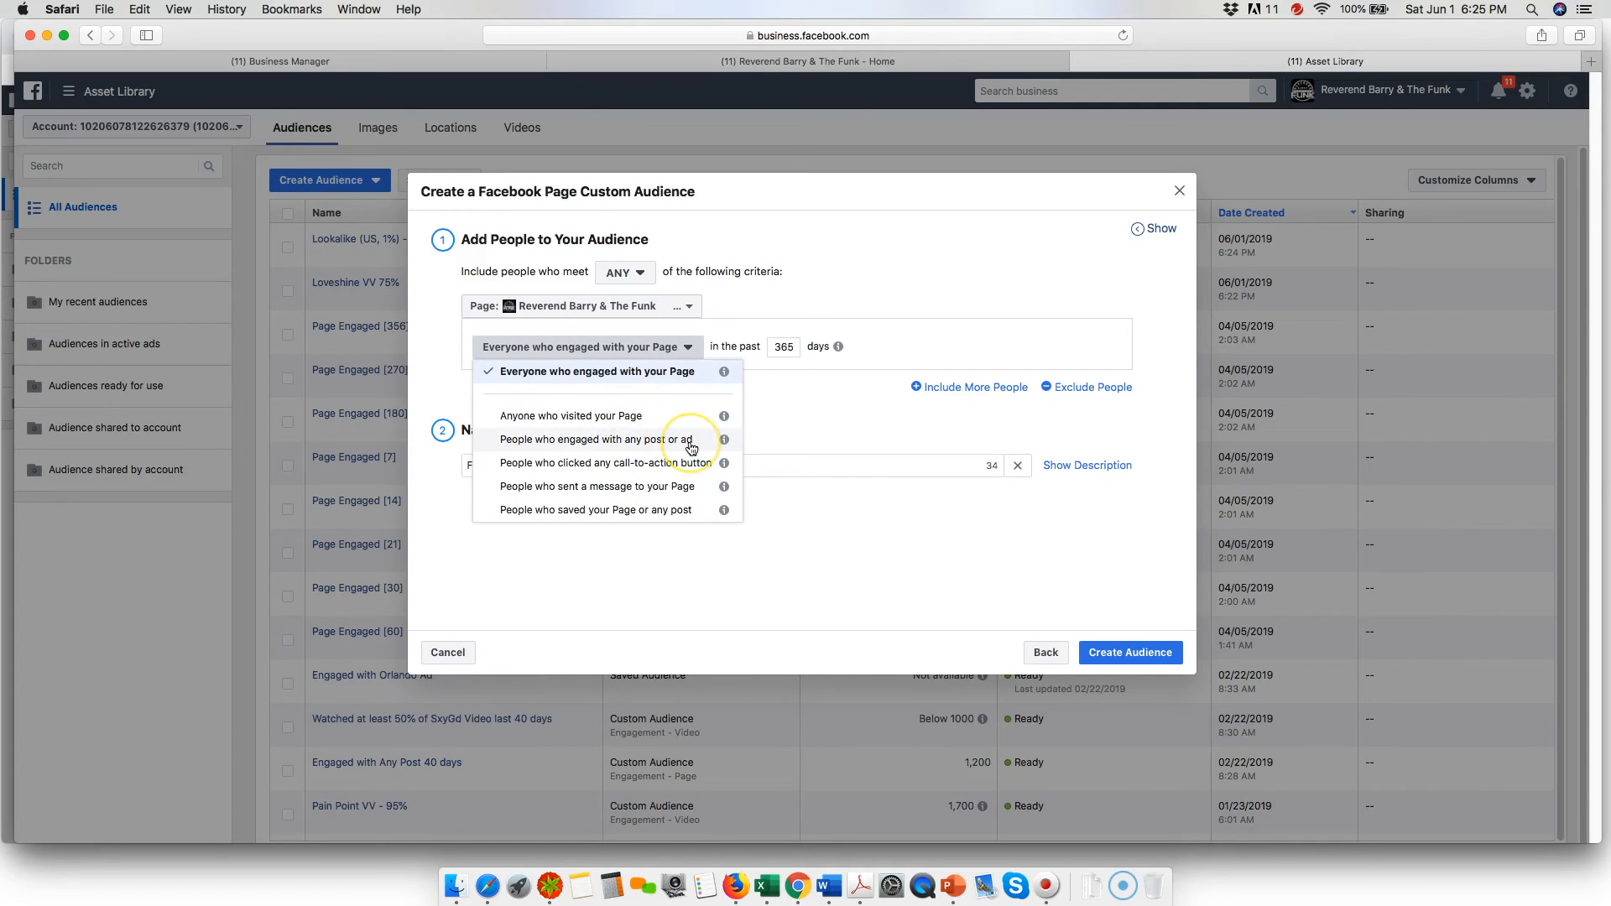
pyautogui.click(671, 469)
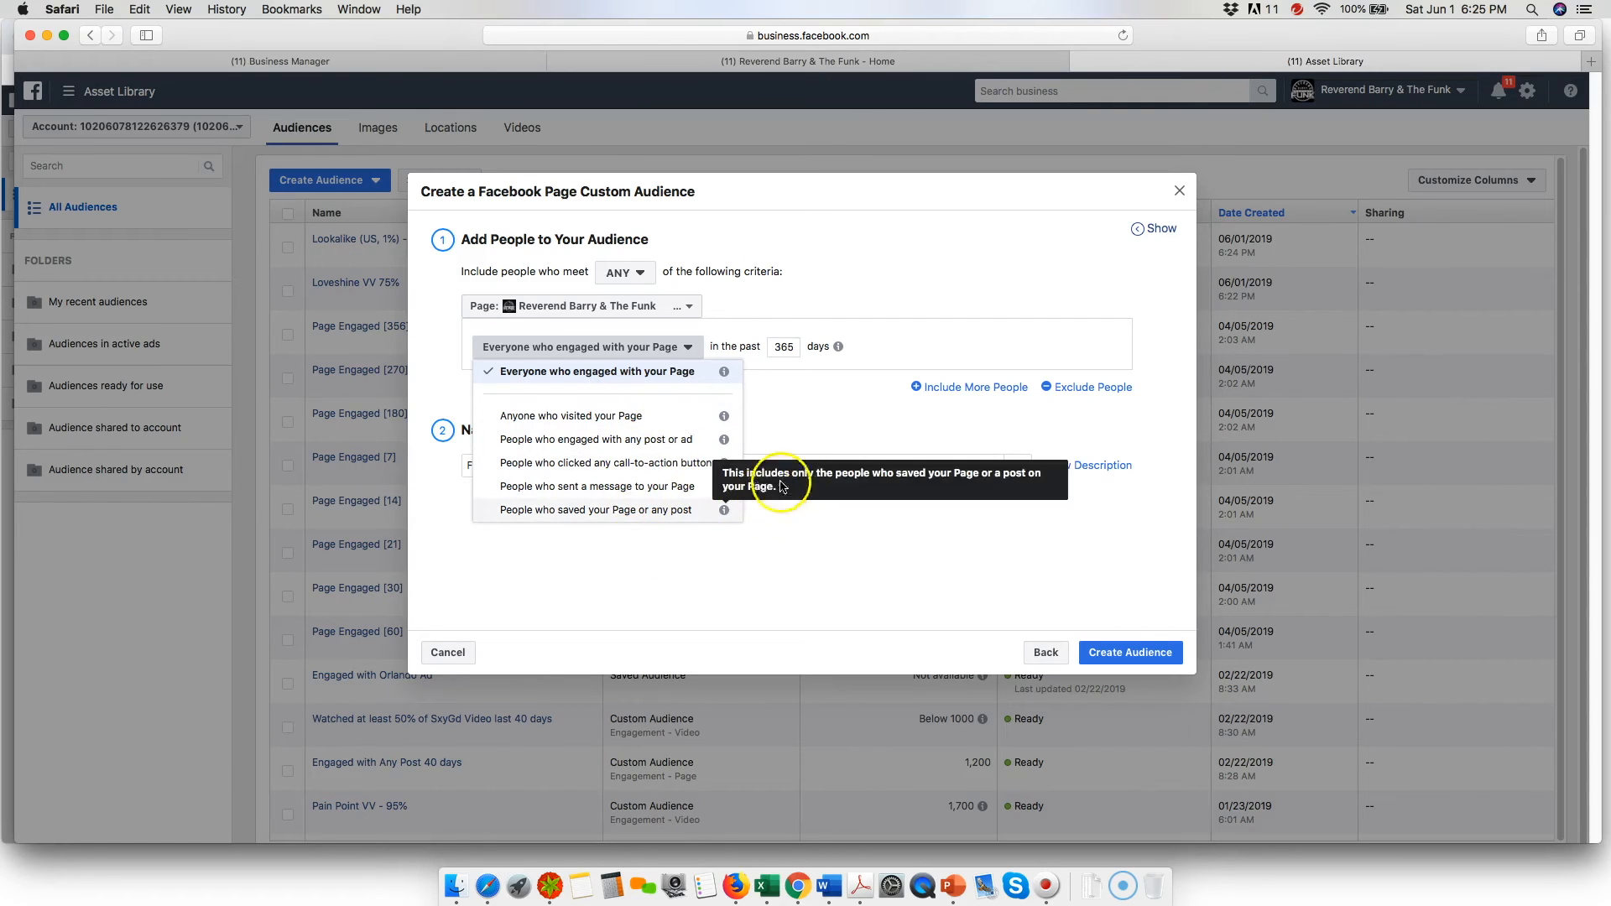
pyautogui.click(787, 422)
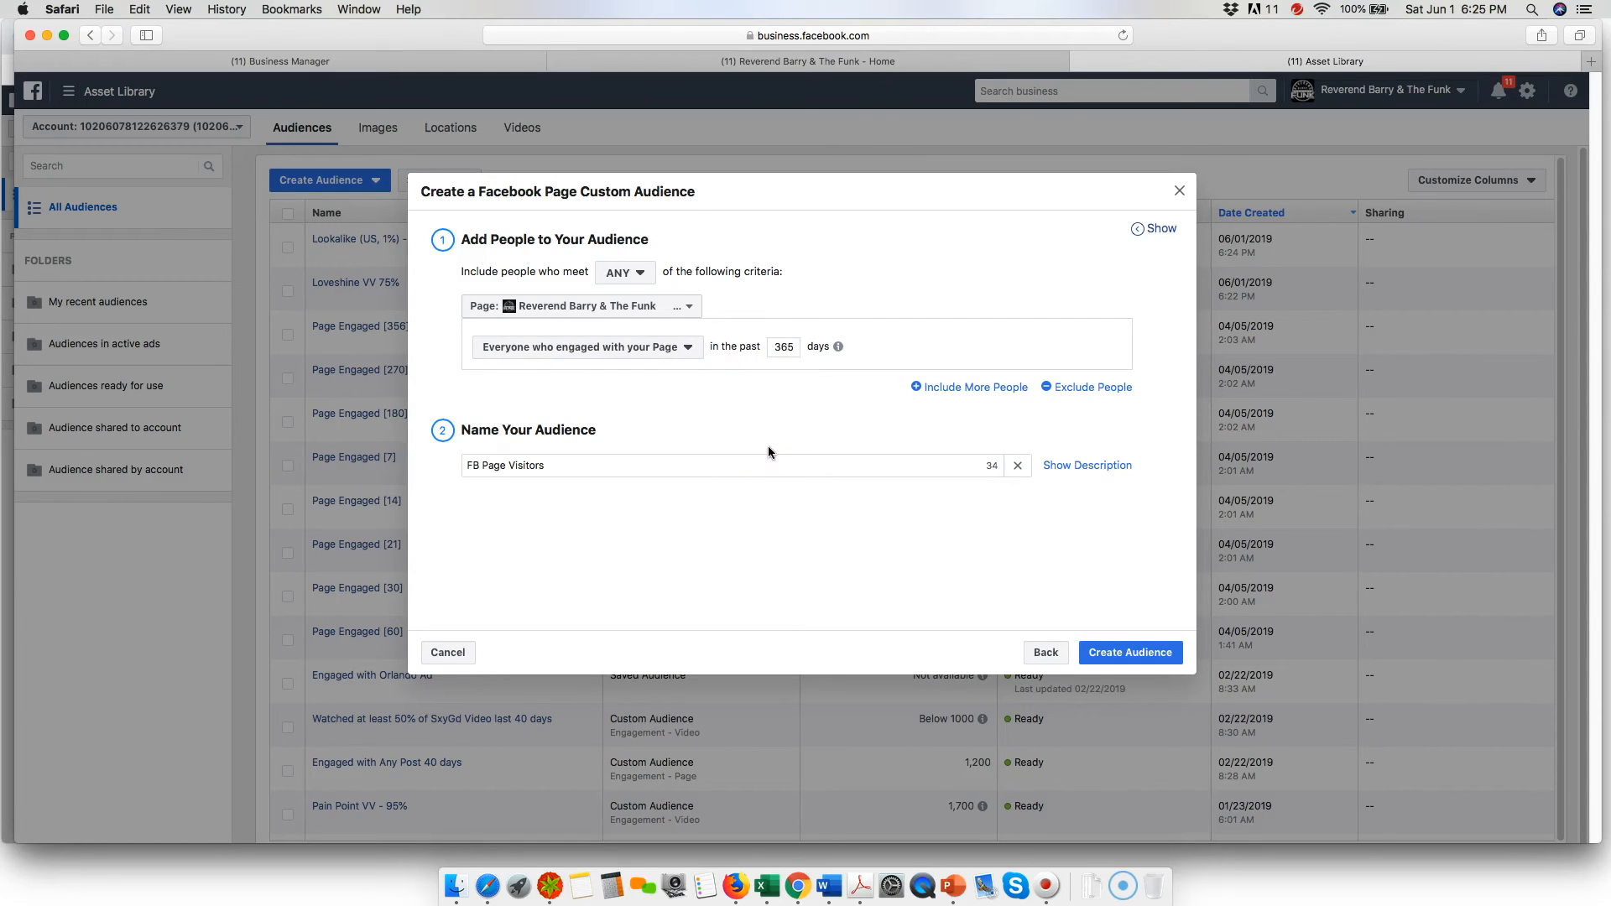
pyautogui.click(792, 349)
pyautogui.click(1114, 654)
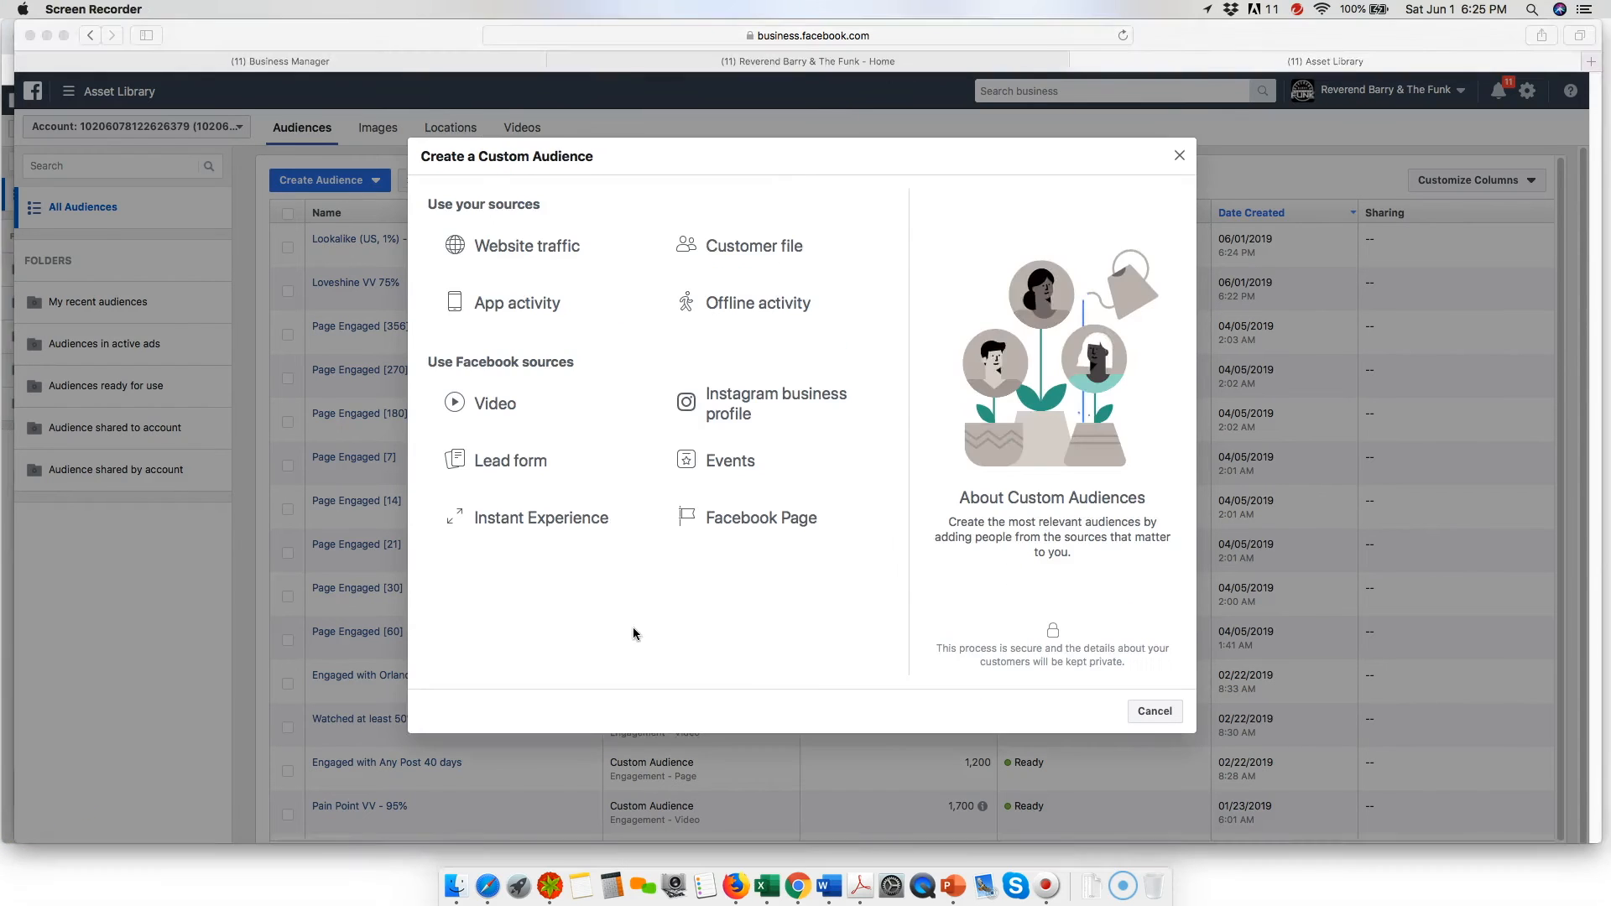
# Step: Examine the engagement, day range and naming settings of an Instagram business profile custom audience, and return to the source selection
pyautogui.click(763, 404)
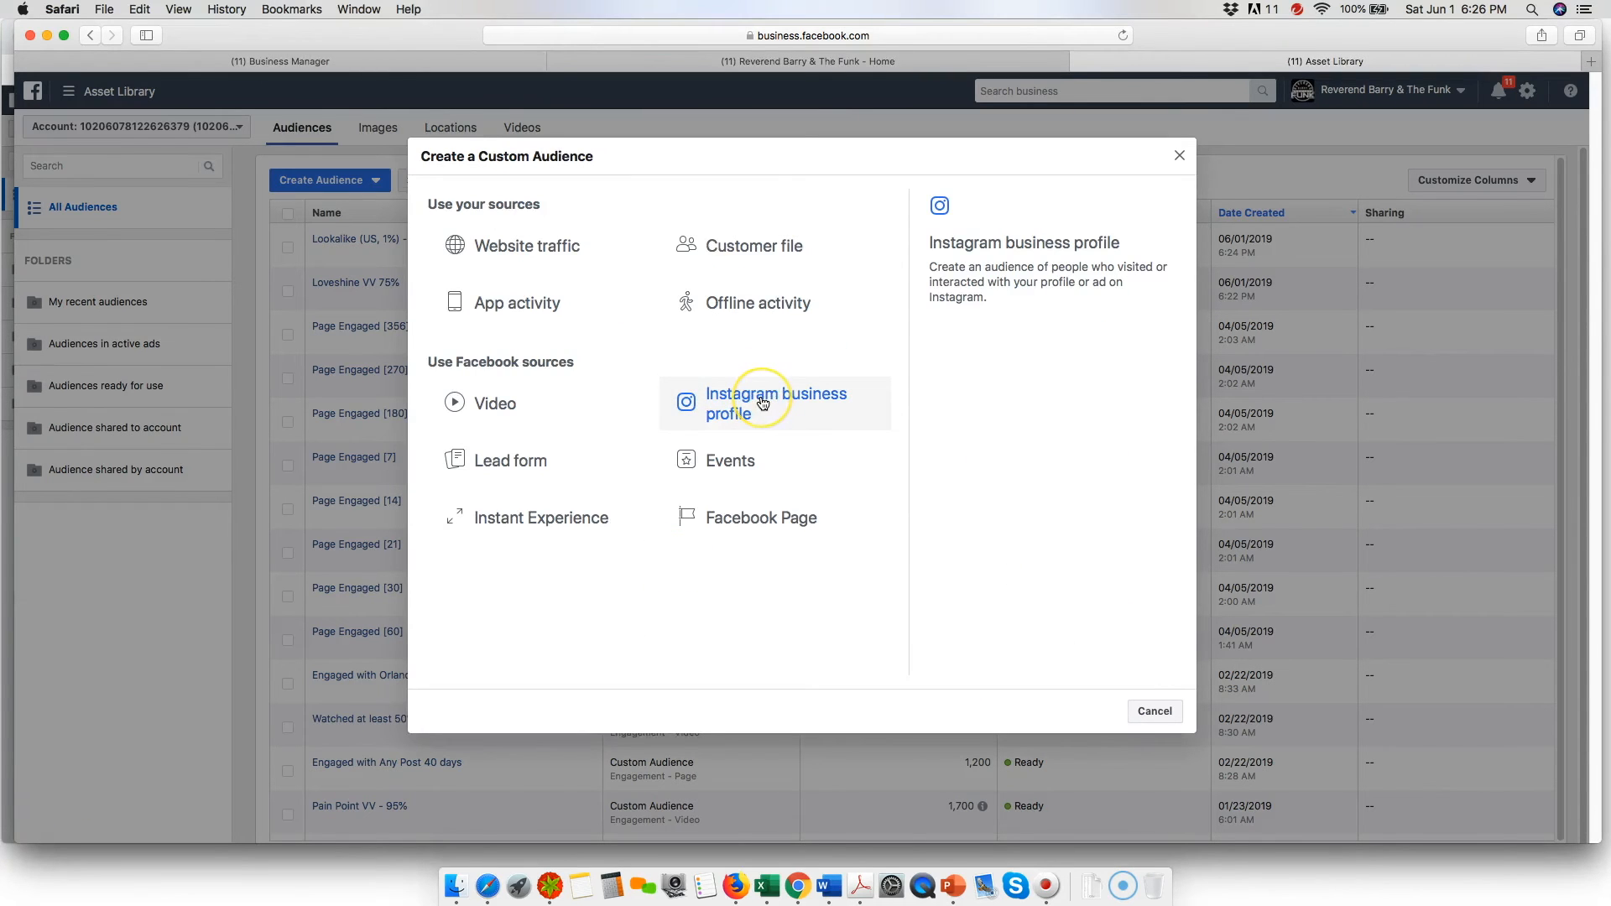
pyautogui.click(763, 404)
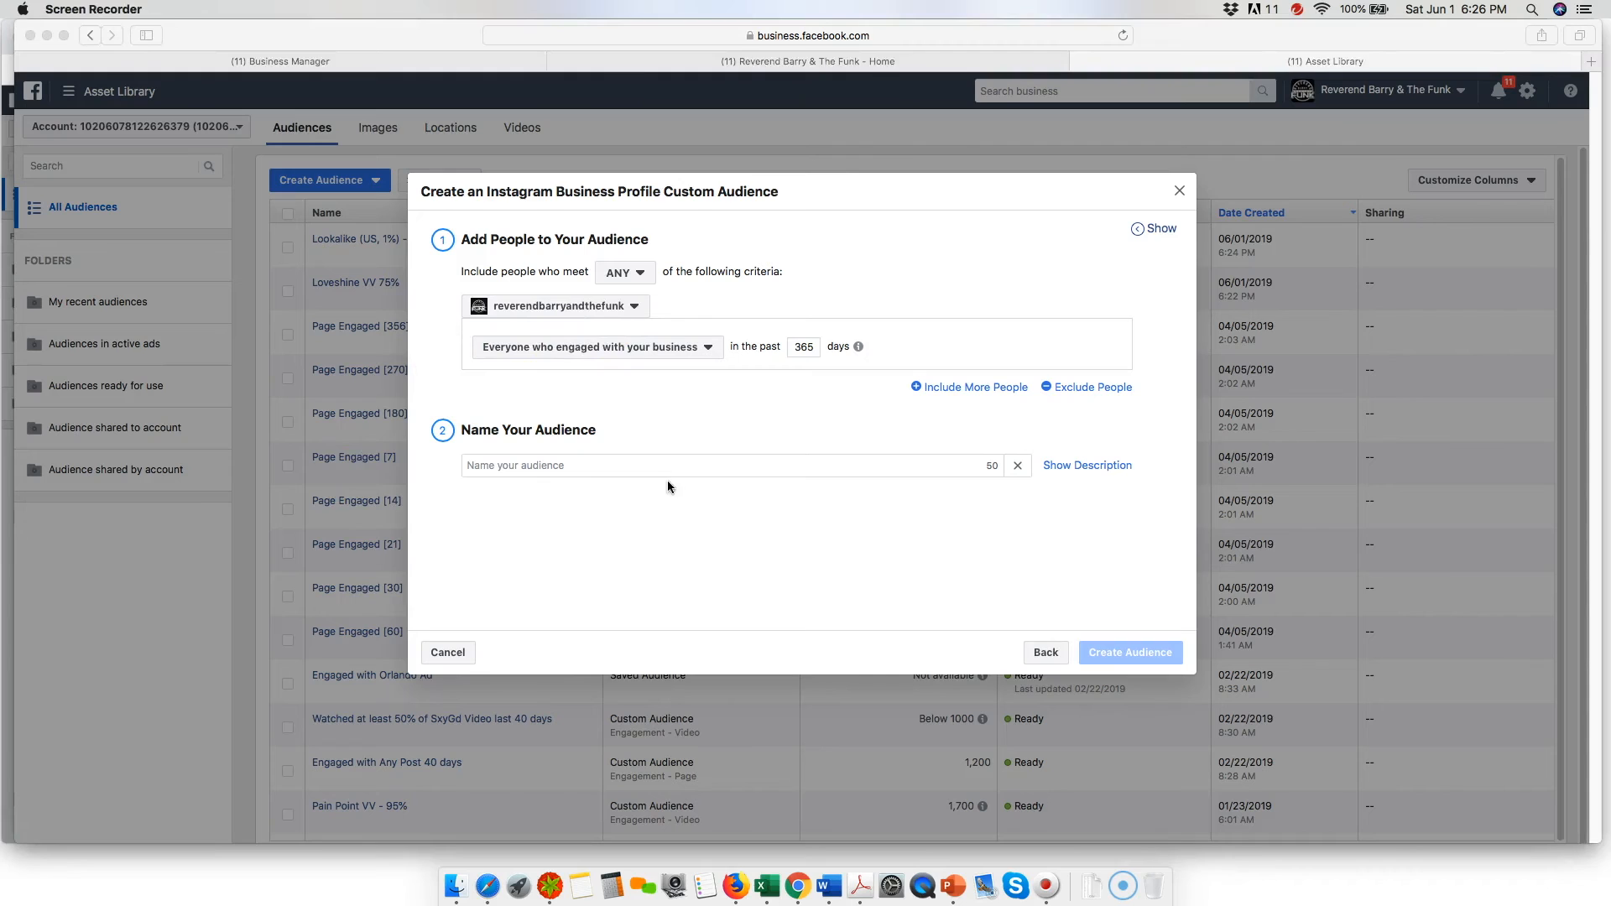
pyautogui.click(661, 415)
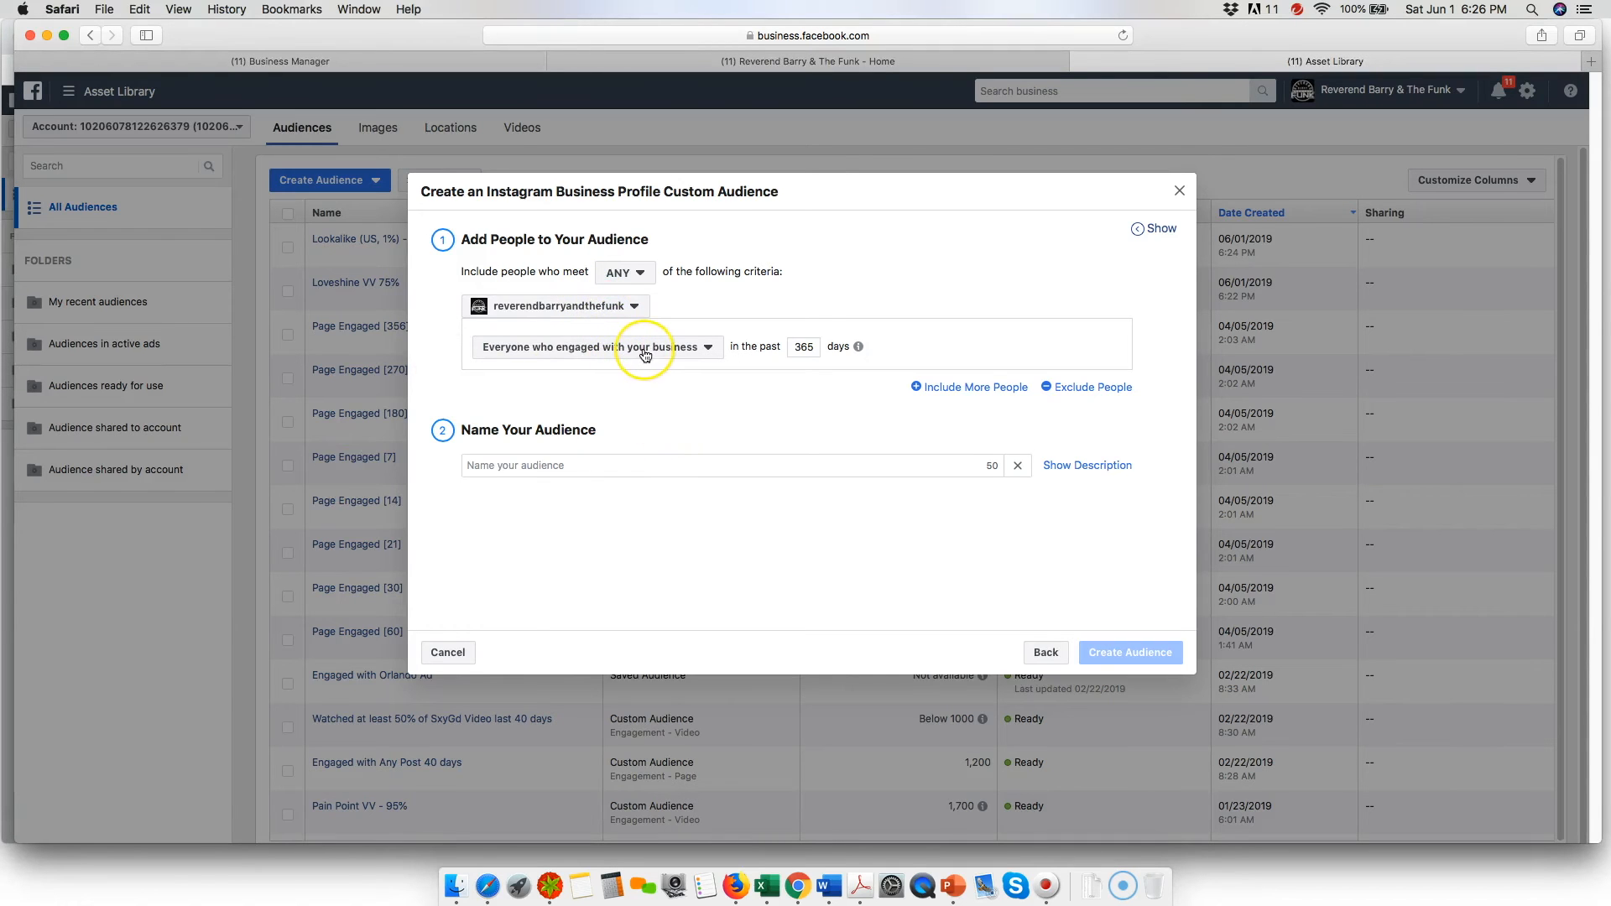
pyautogui.click(782, 349)
pyautogui.click(515, 466)
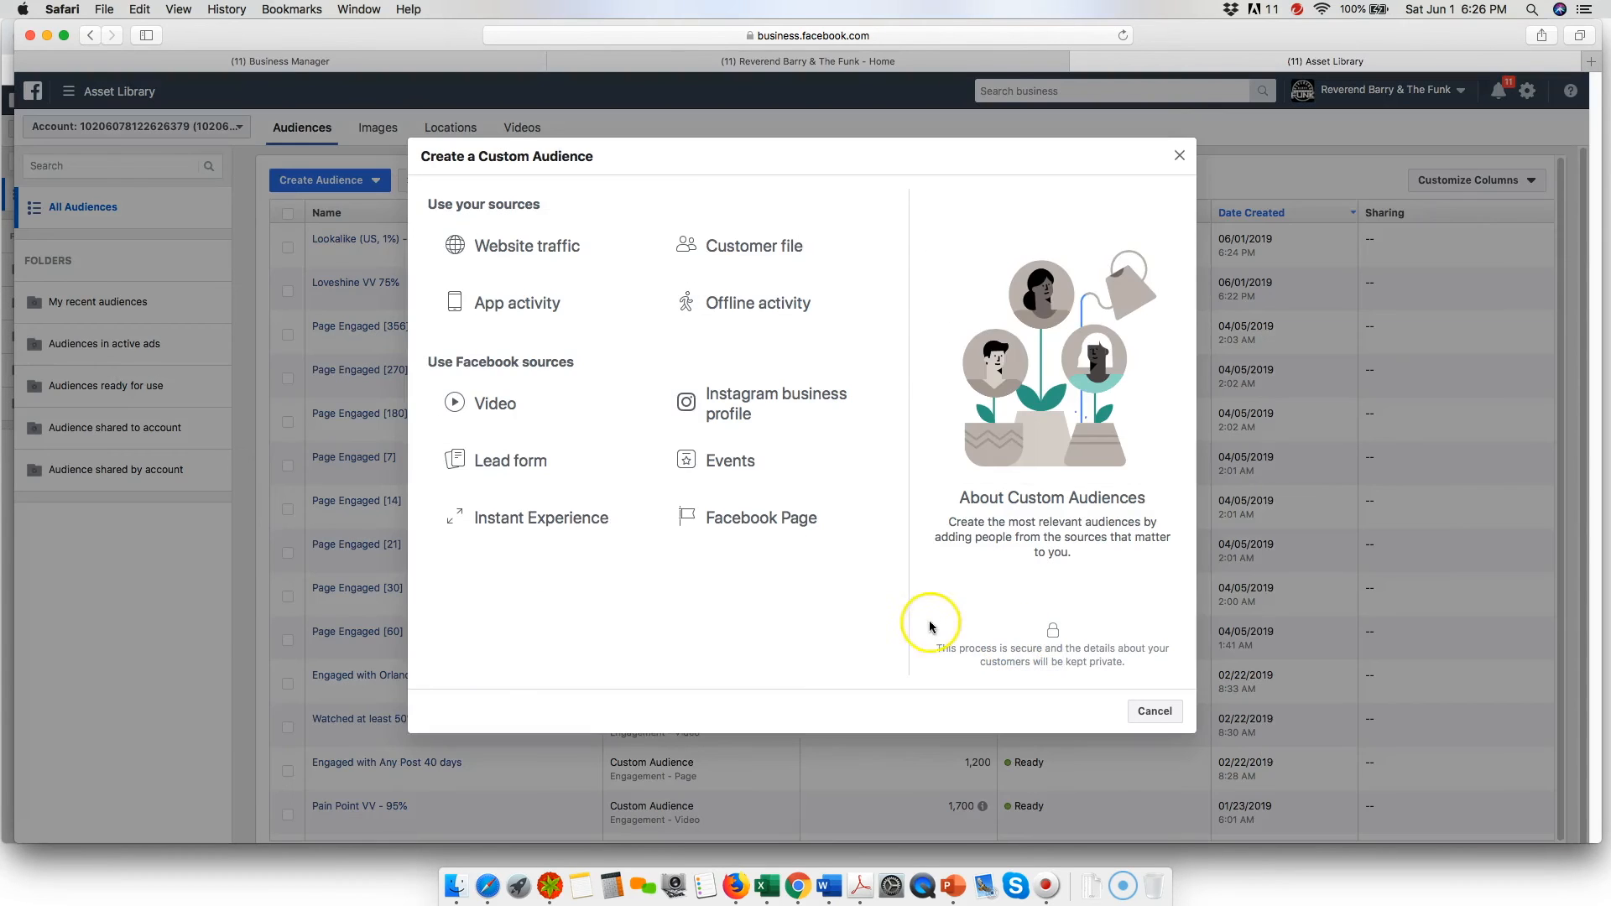
# Step: Start an event custom audience and examine its response, engagement and ticket criteria
pyautogui.click(744, 469)
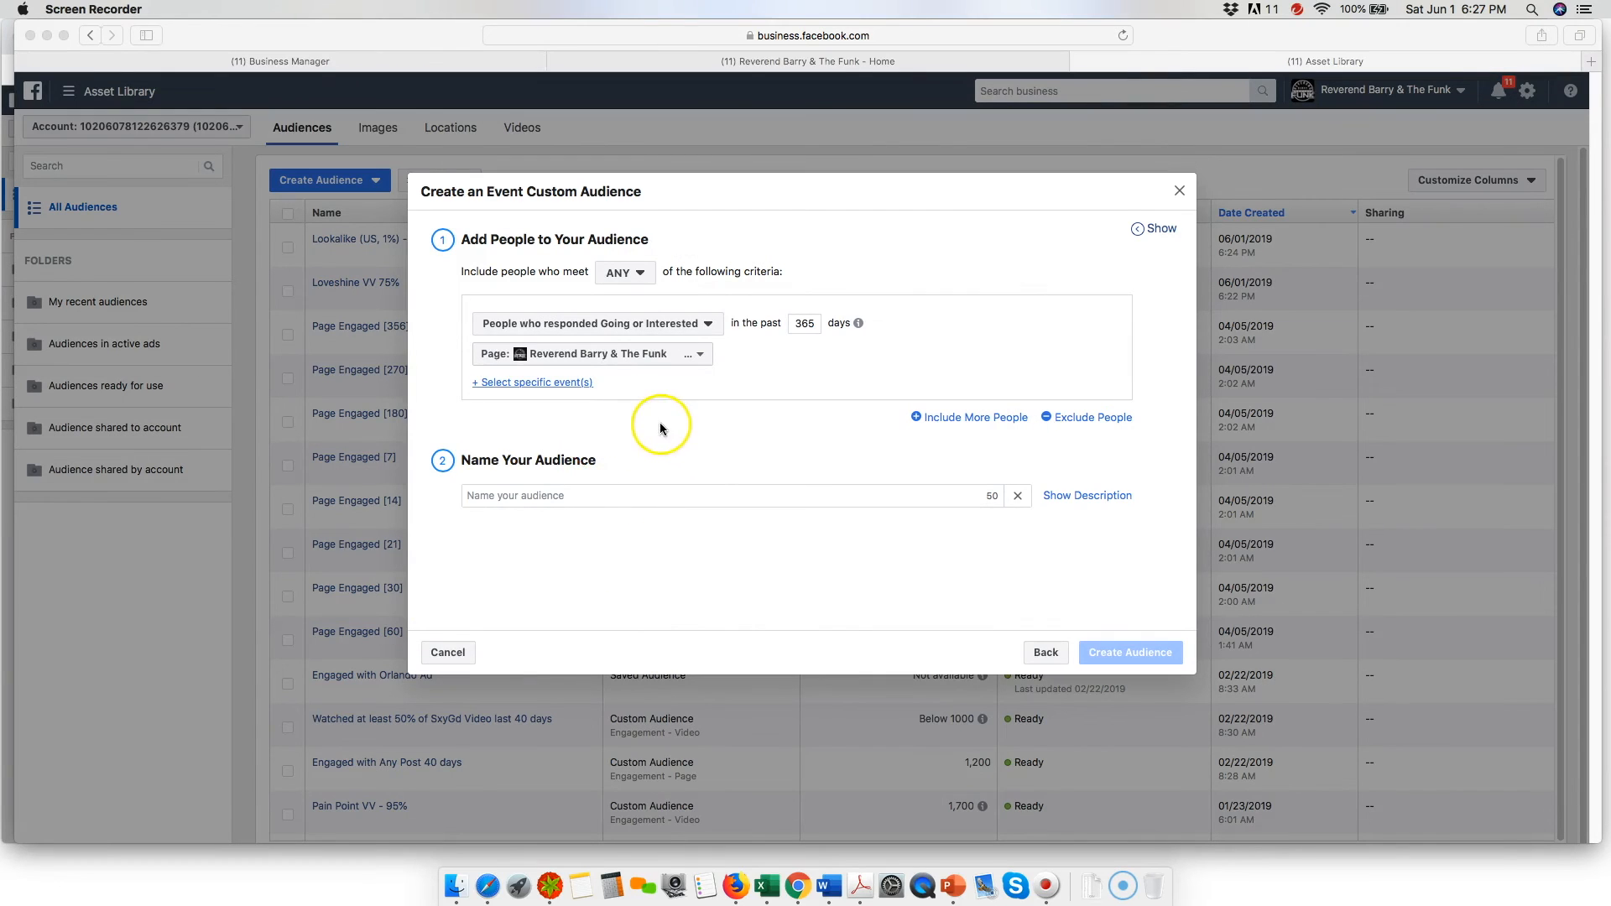
pyautogui.click(695, 429)
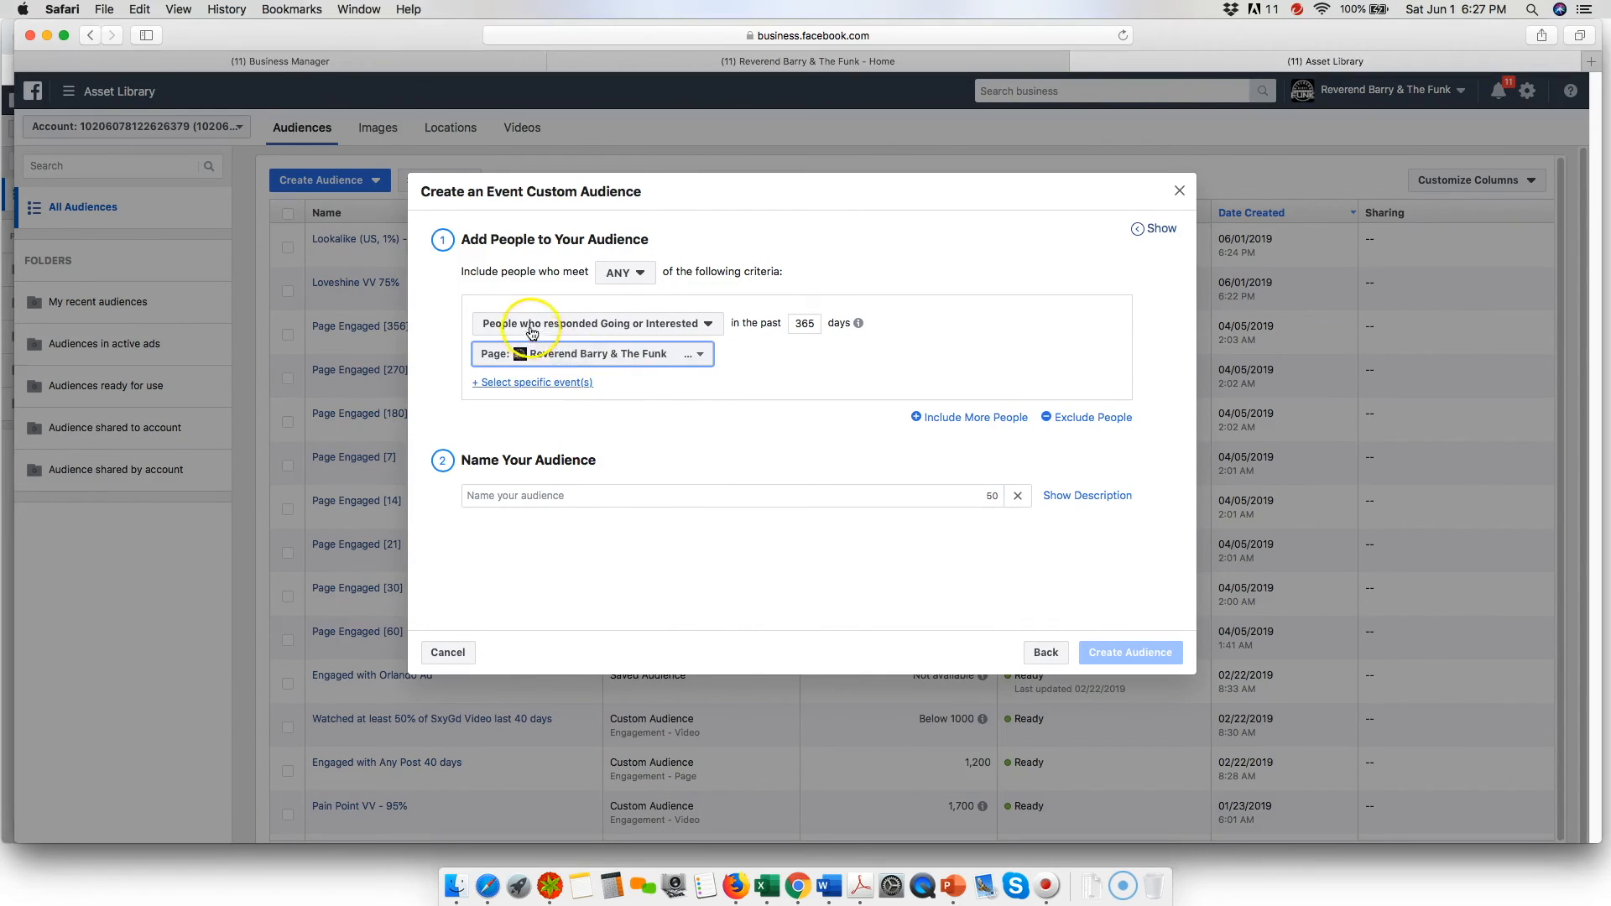
pyautogui.click(589, 322)
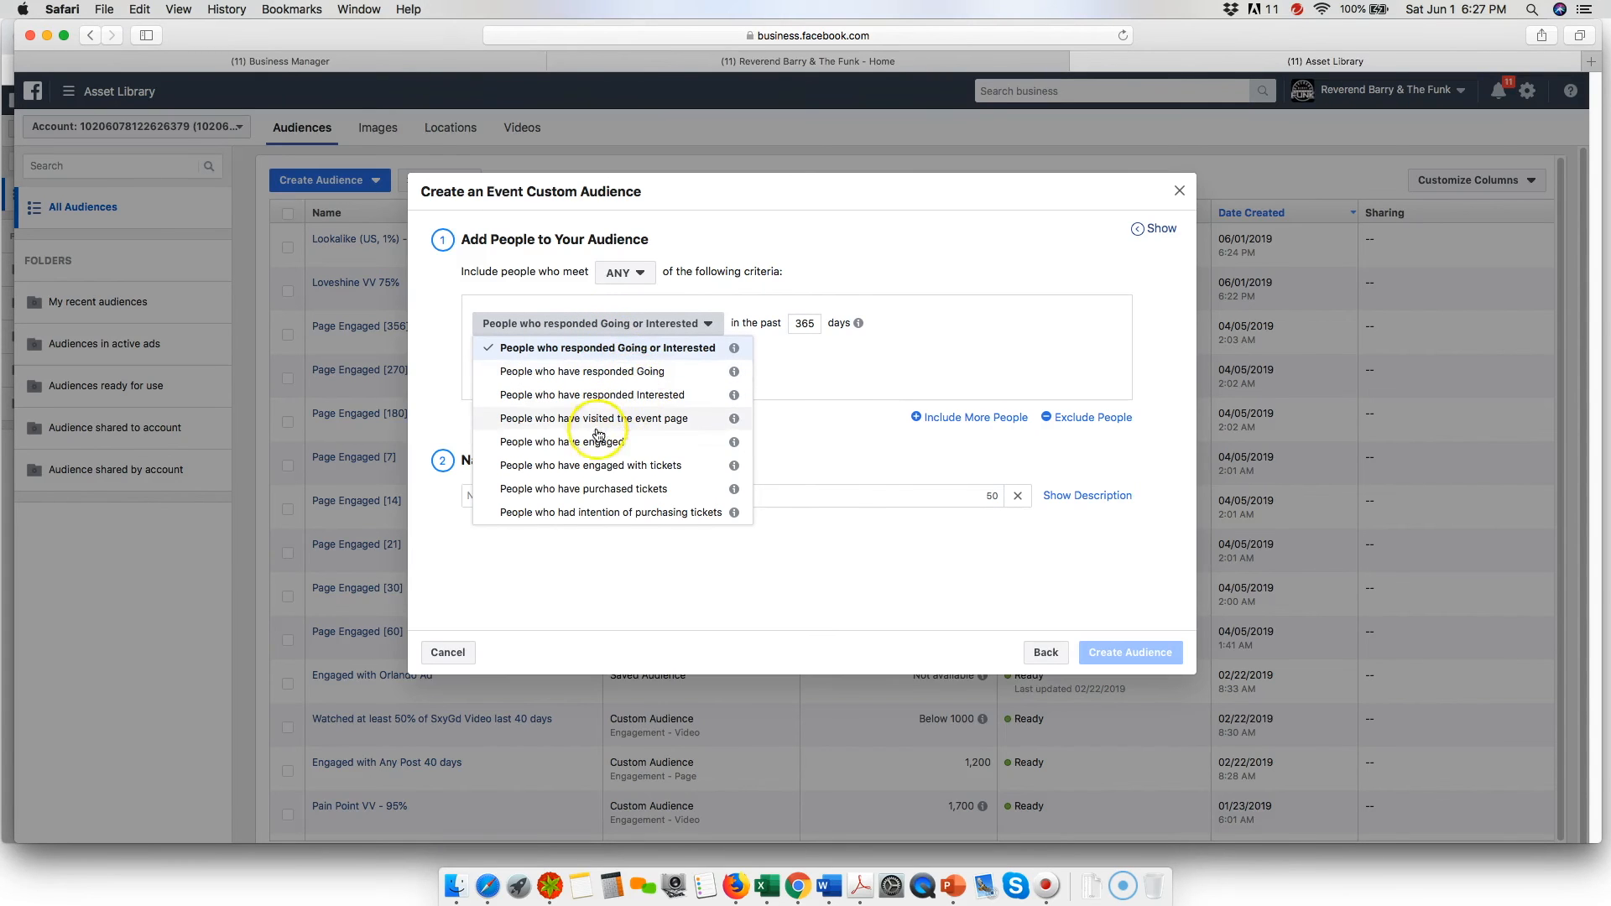
pyautogui.click(786, 450)
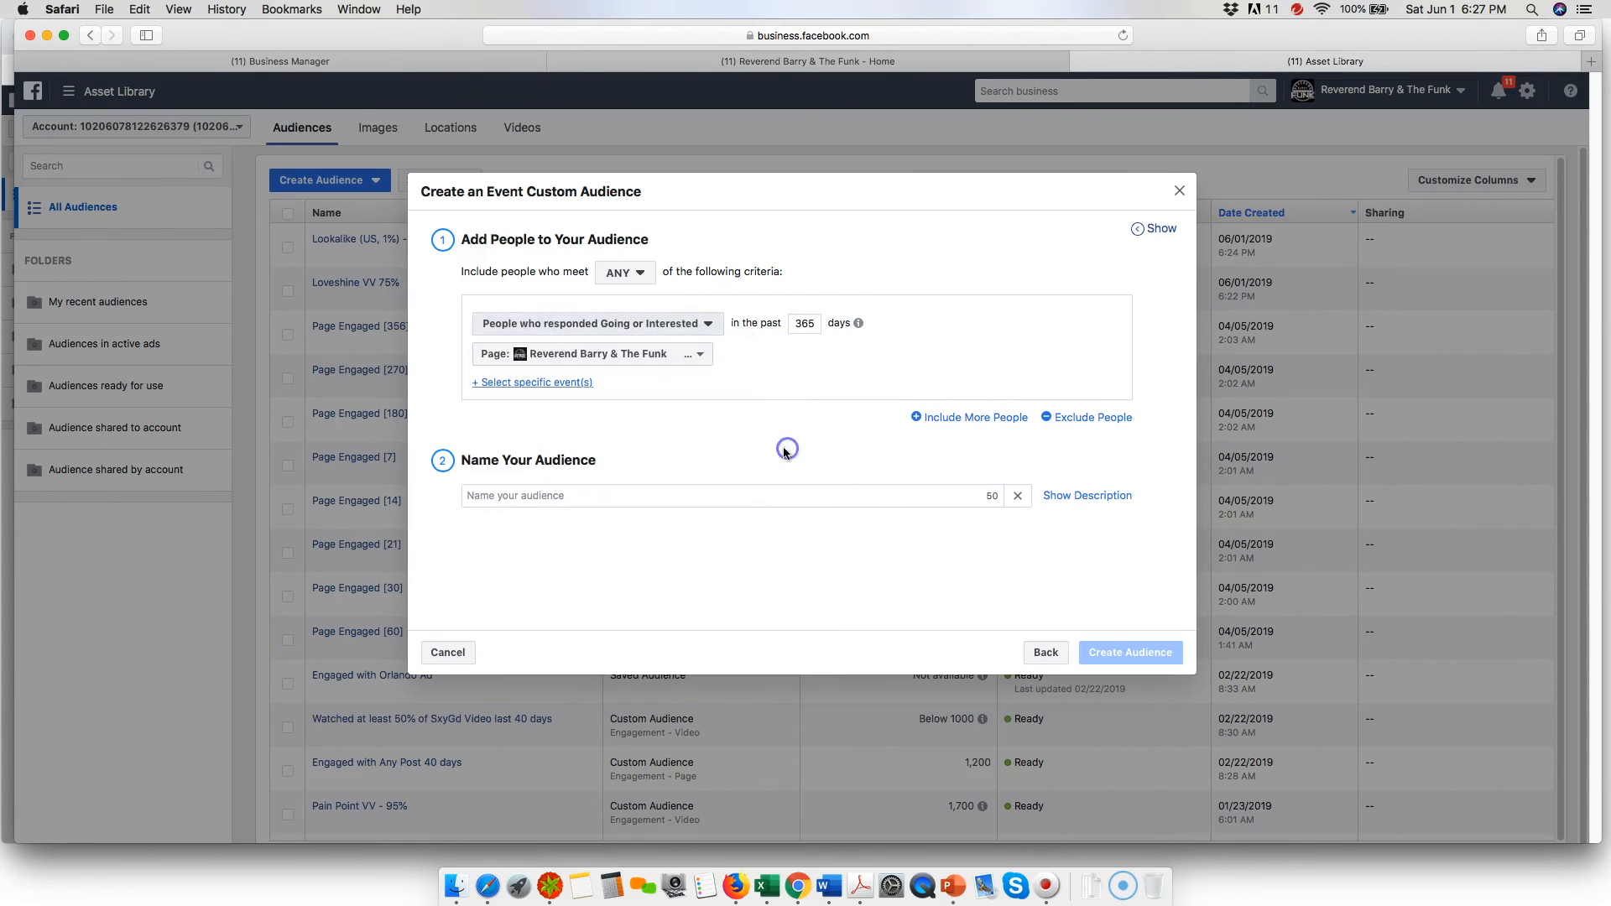
# Step: Add the specific-event search to the event audience and browse the page's events without selecting any
pyautogui.click(567, 382)
pyautogui.click(571, 383)
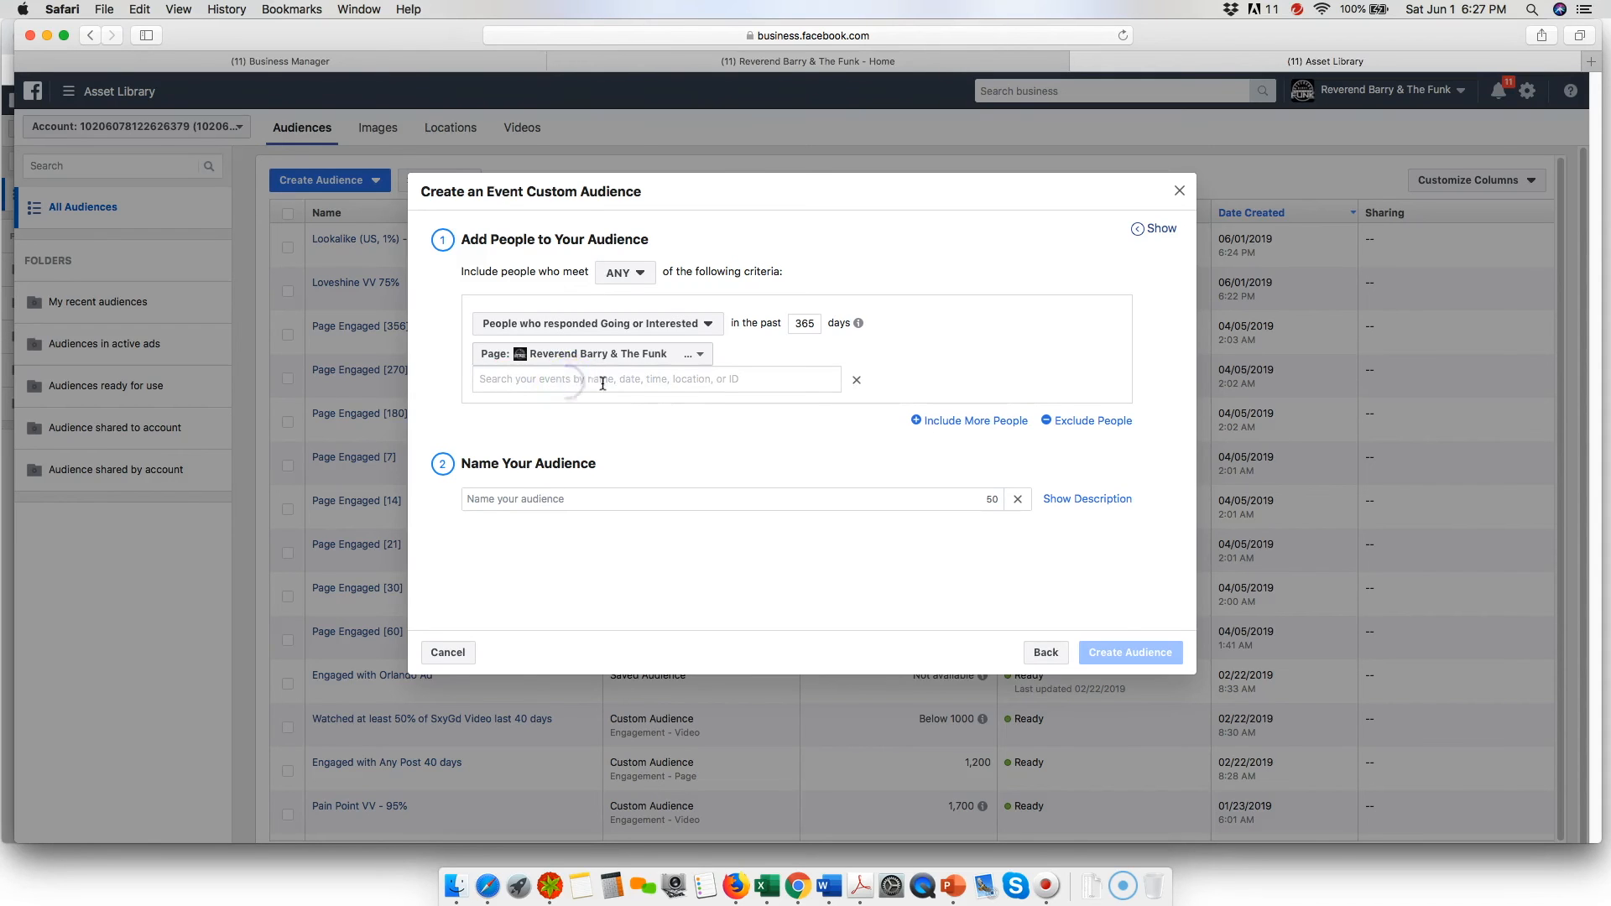
pyautogui.click(697, 383)
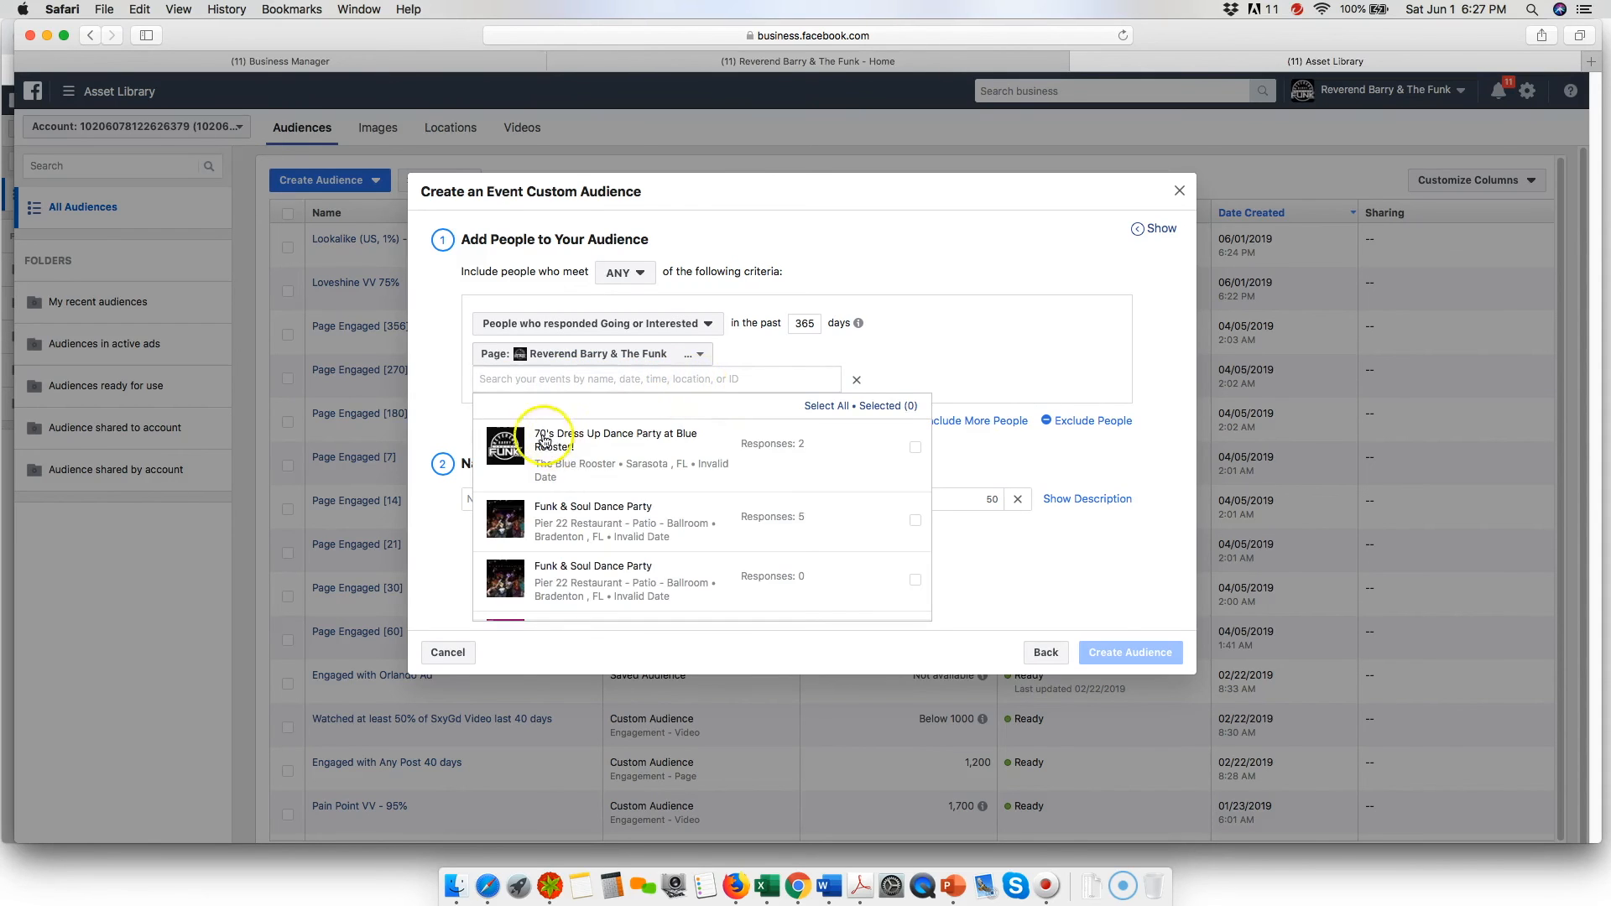
pyautogui.scroll(-2, 618, 515)
pyautogui.scroll(5, 619, 515)
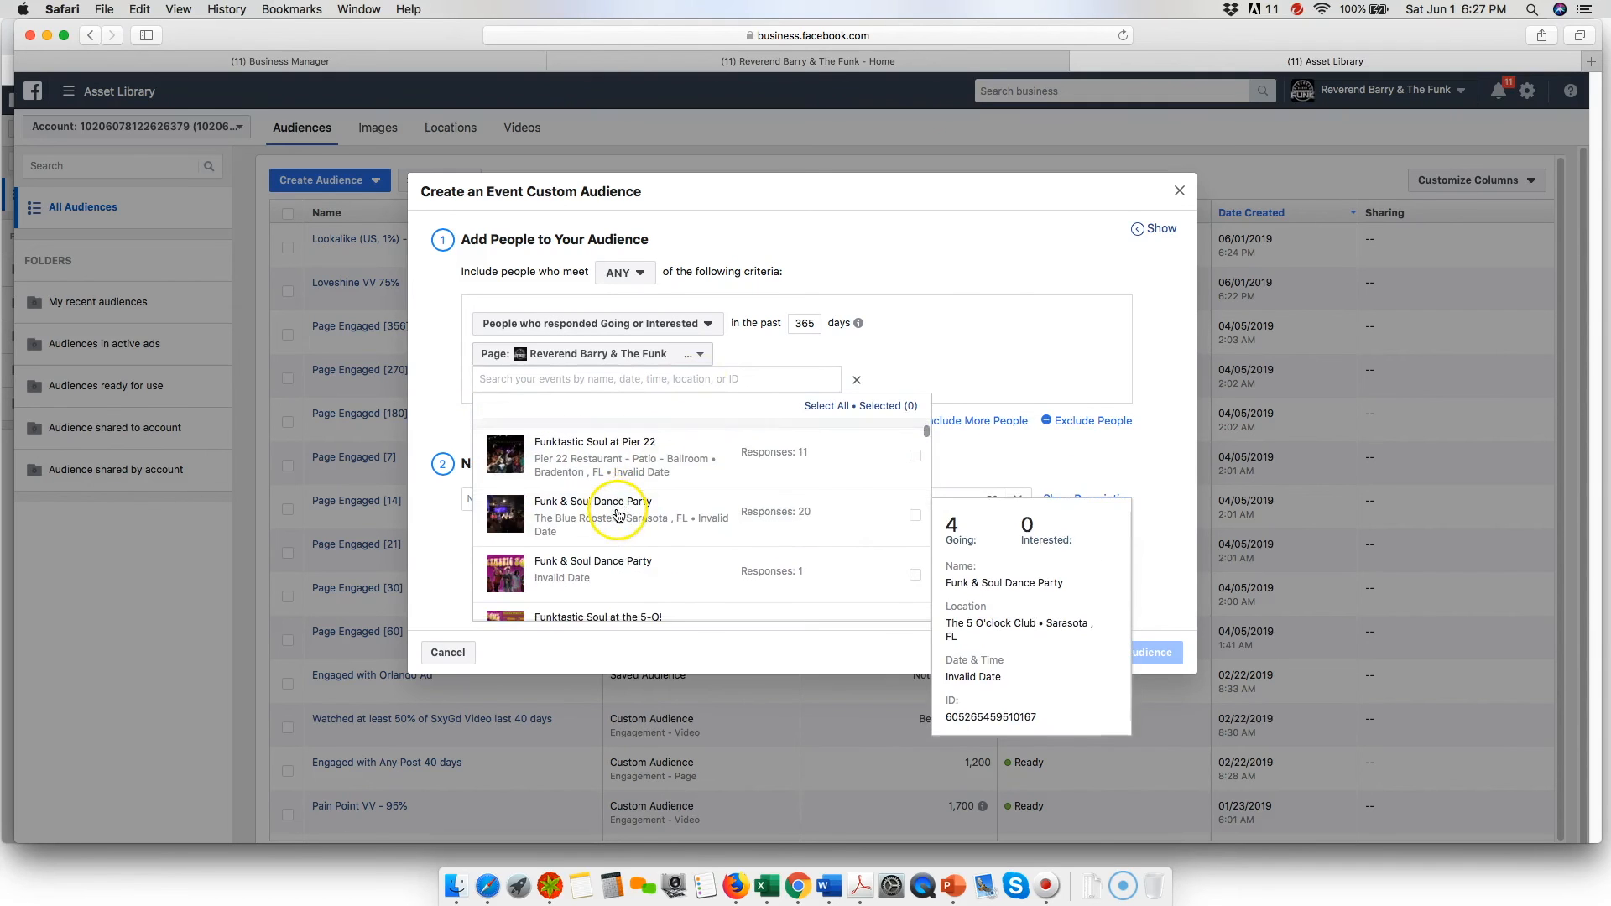
pyautogui.click(474, 437)
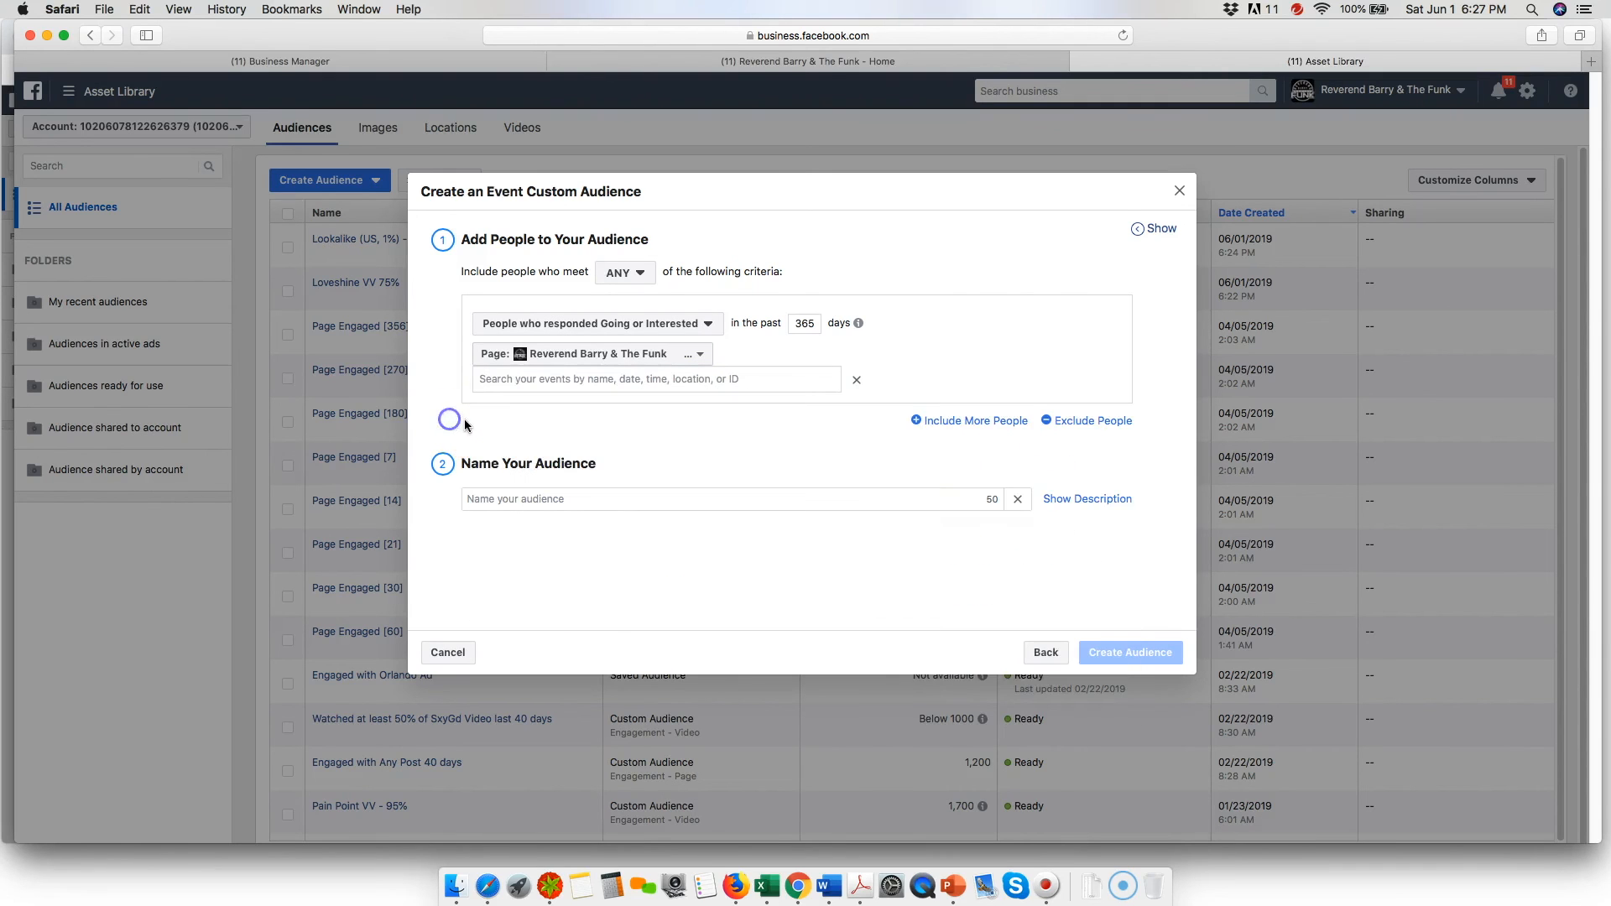